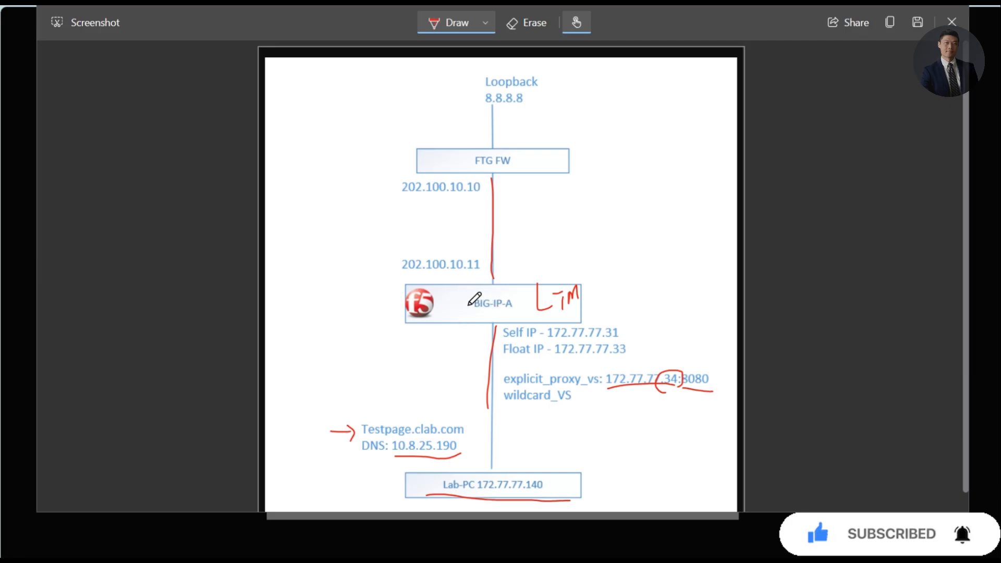
Add pen marks to the network diagram around the BIG-IP-A box and its link down to Lab-PC
click(555, 267)
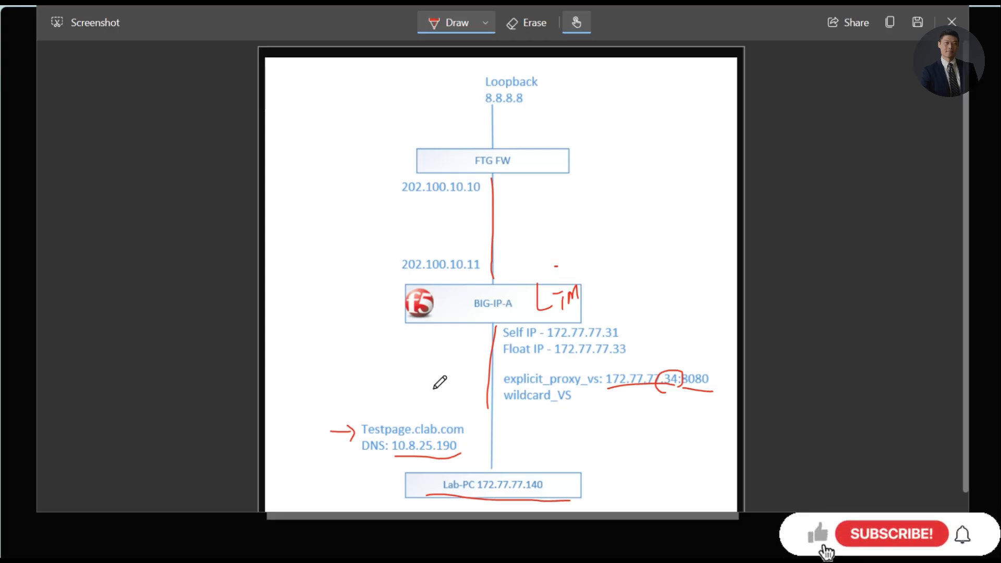
drag(470, 331, 459, 444)
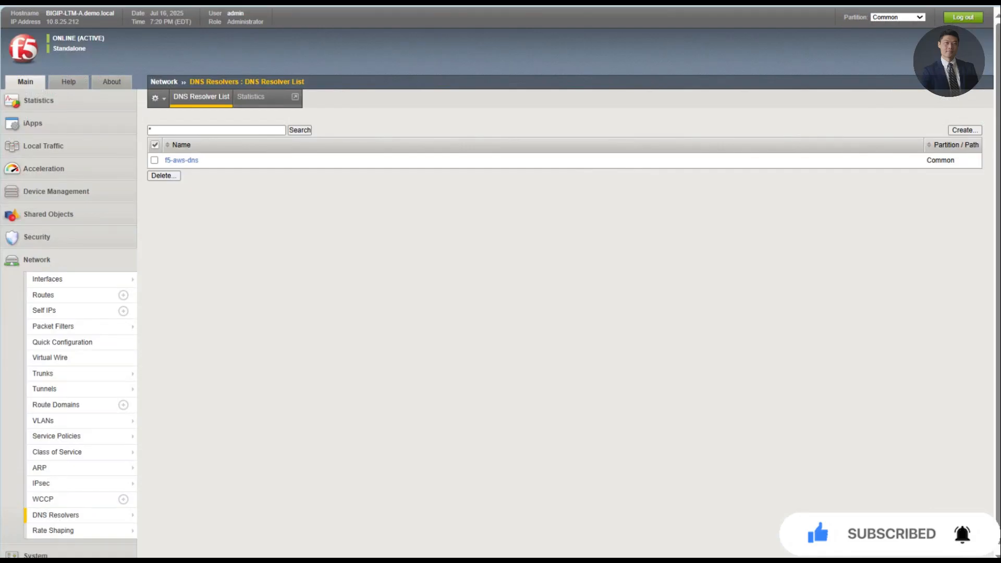
Switch to the BIG-IP configuration utility and create a DNS resolver named DemoDNSResolver with the default settings
mouse_move(81, 472)
click(39, 261)
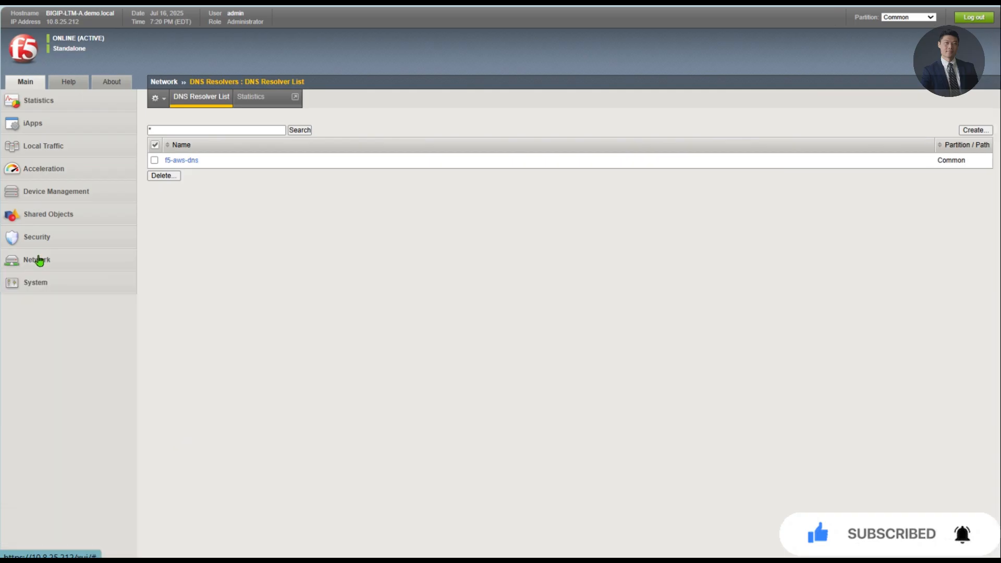
click(39, 260)
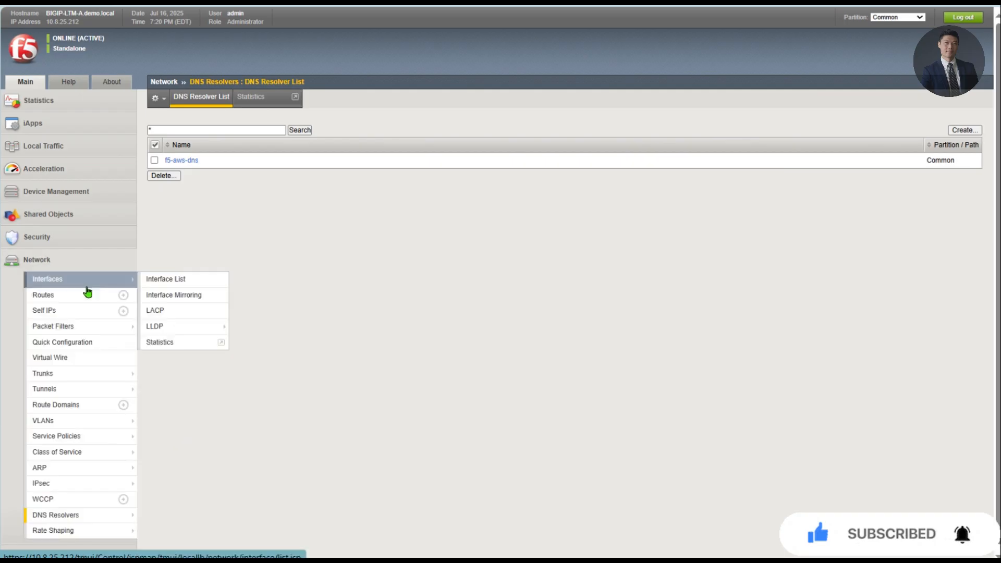
click(62, 517)
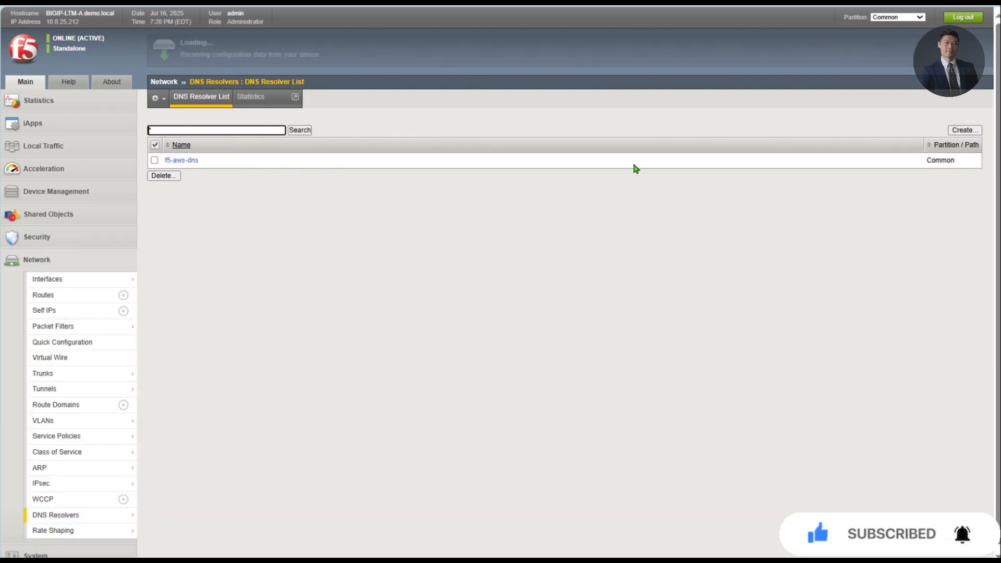
click(971, 131)
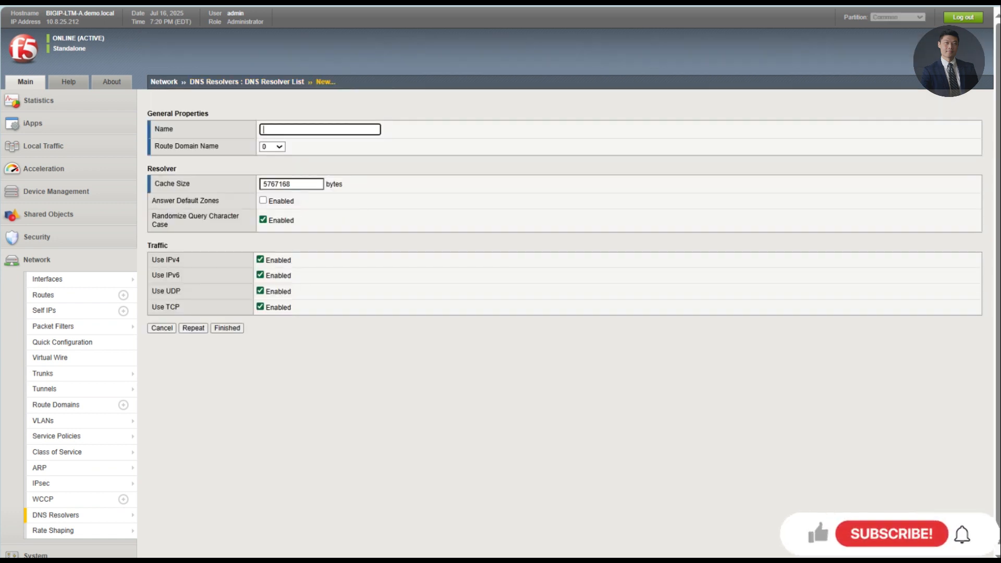
text(De)
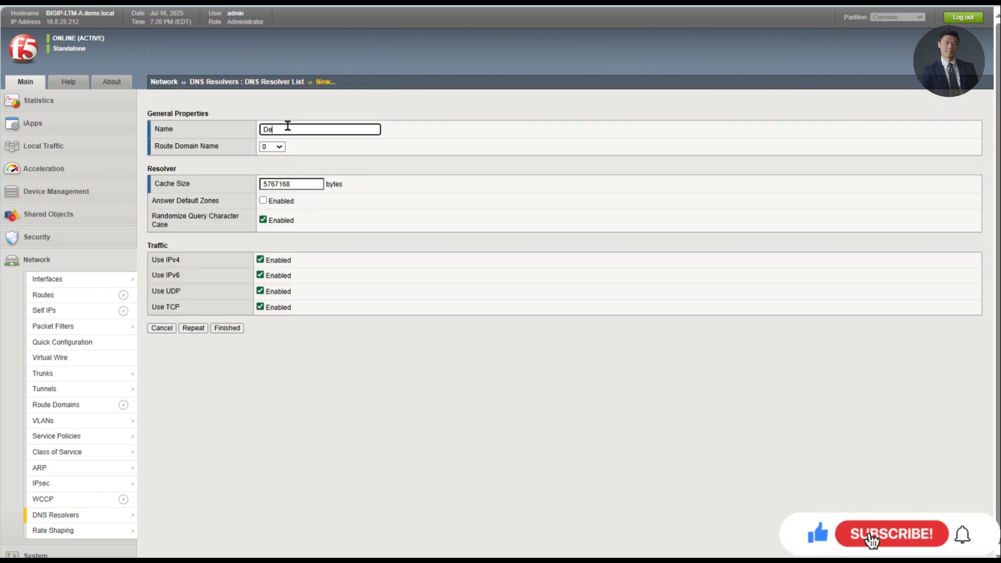
text(moDNS)
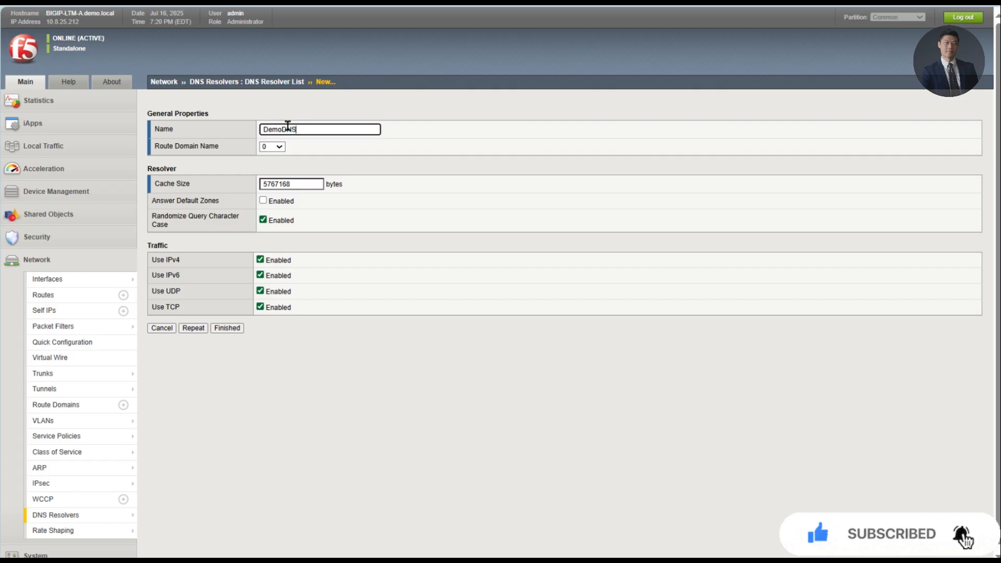
text(Resolver)
scroll(552, 259, down, 1)
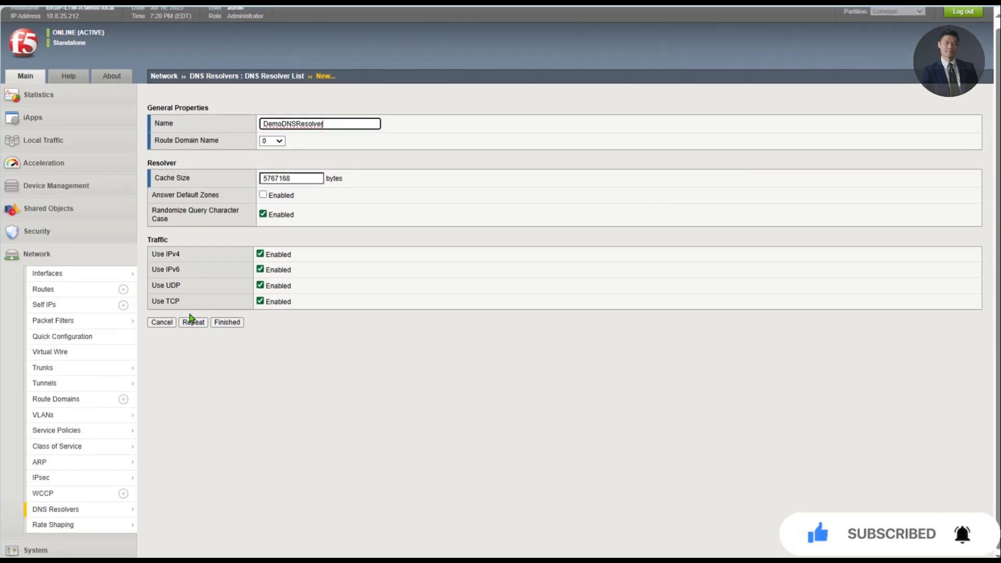
click(227, 323)
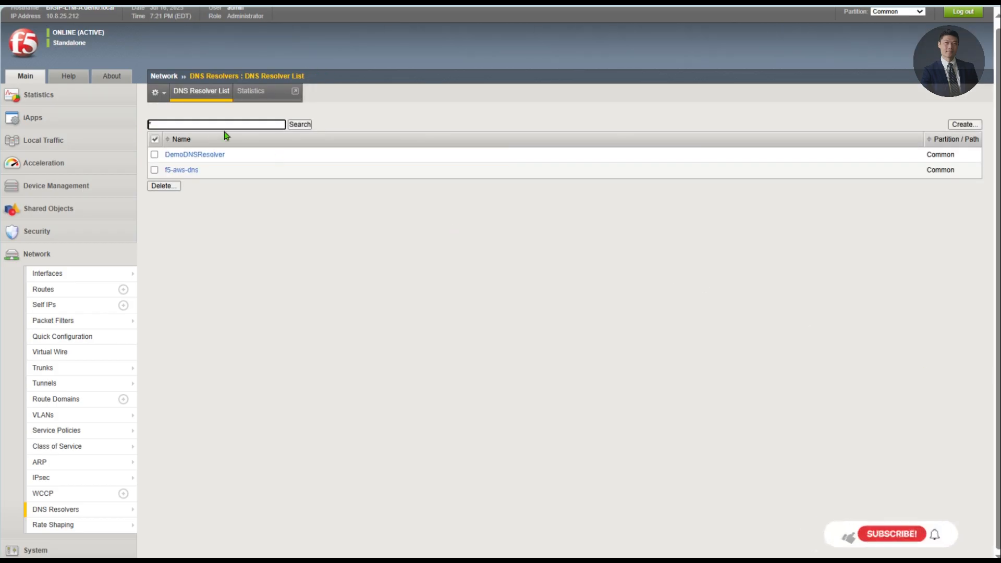
Start a new forward zone for DemoDNSResolver and name it with a single dot (".")
click(194, 154)
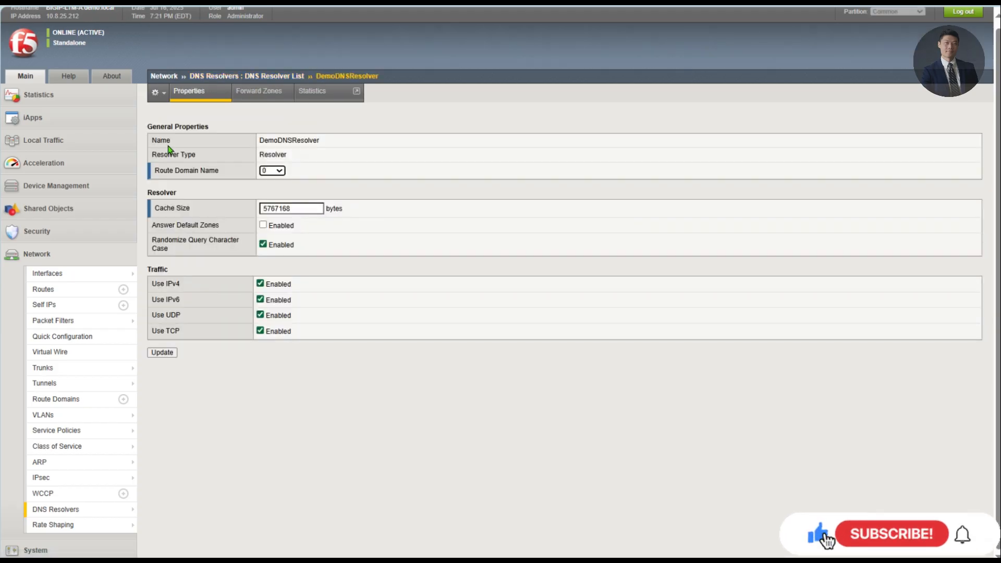
click(259, 92)
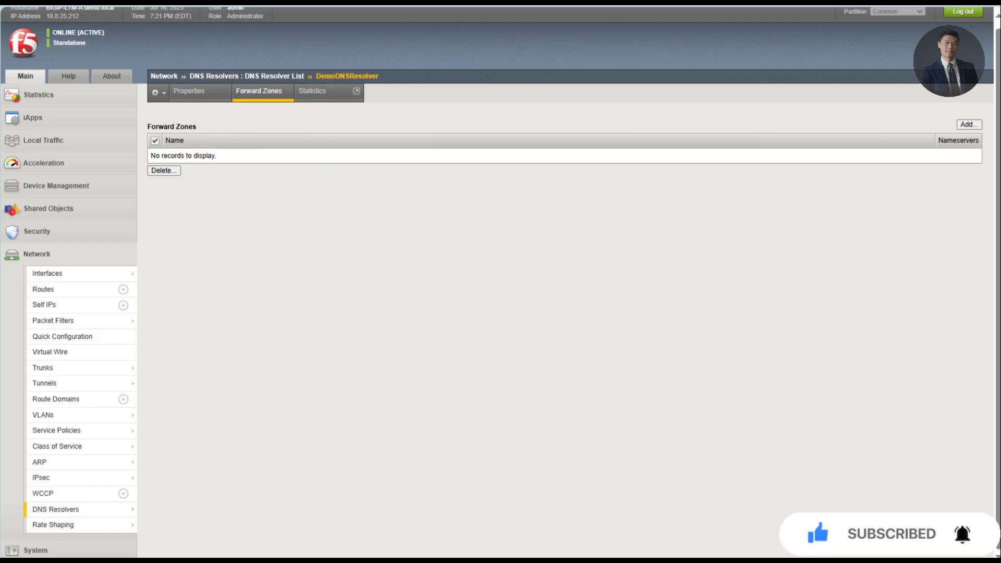
click(969, 125)
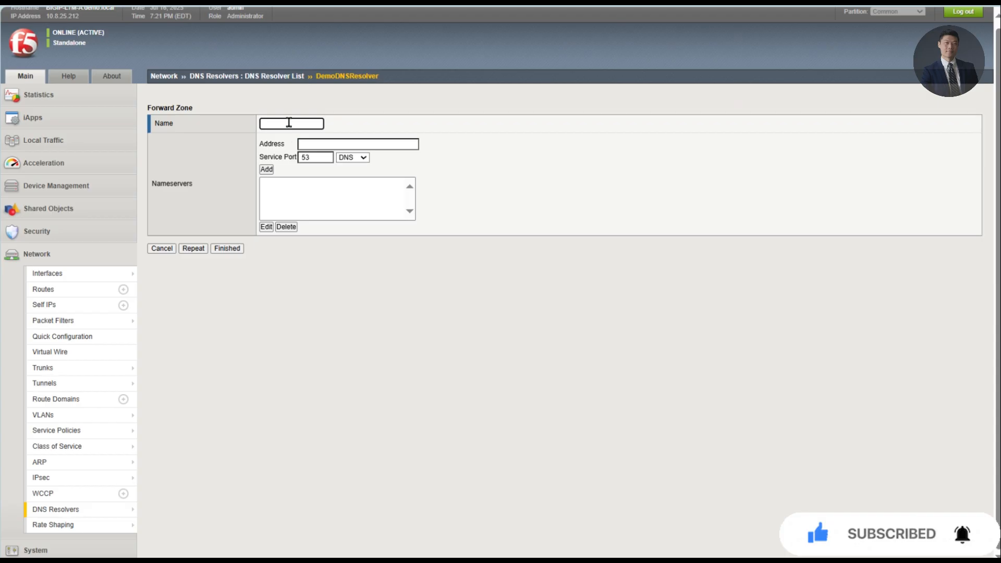
text(DemoDNS)
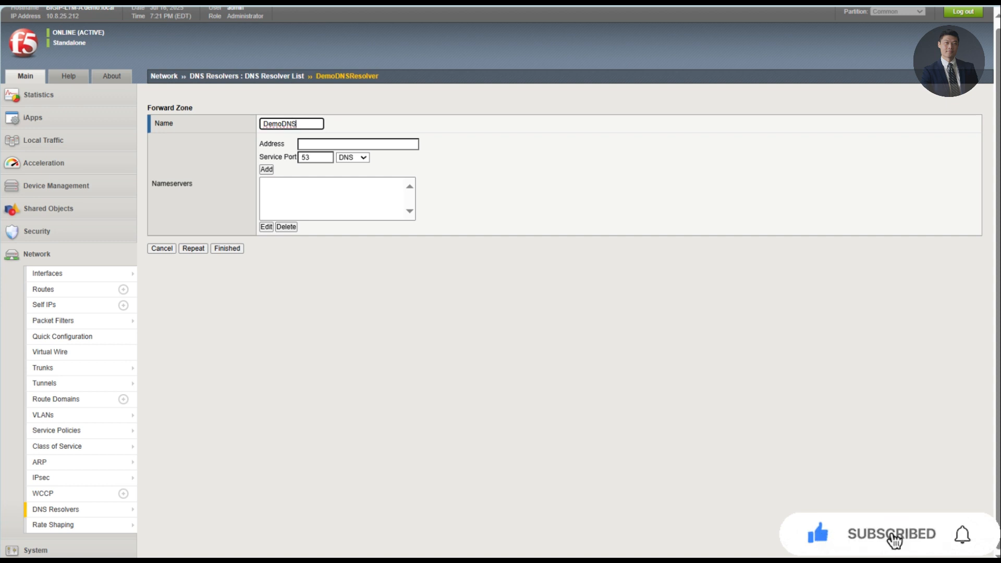
drag(318, 124, 272, 101)
key(BackSpace)
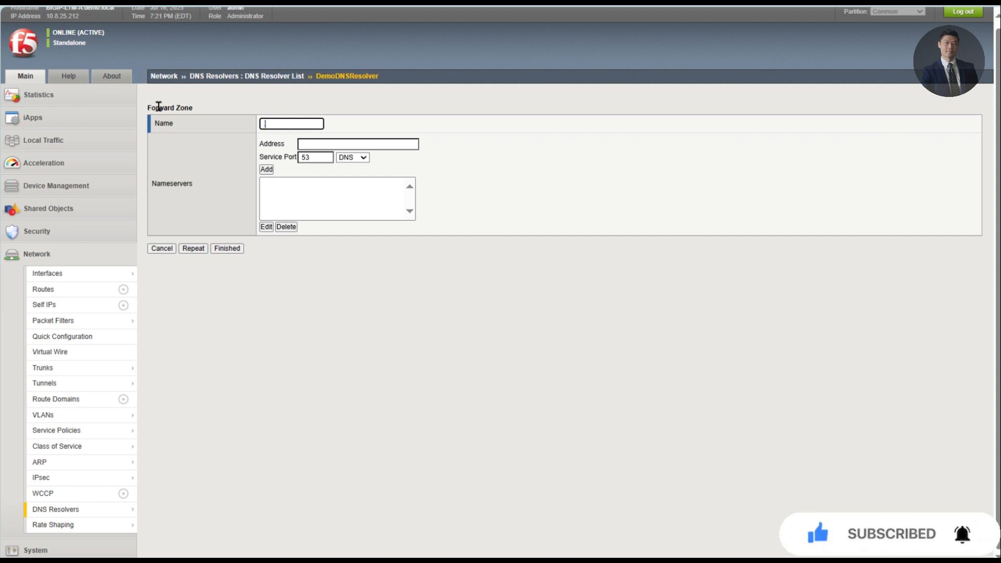
Add nameserver 10.8.25.190 on service port 53 to the forward zone and save the zone
click(333, 145)
text(10.8.25.190)
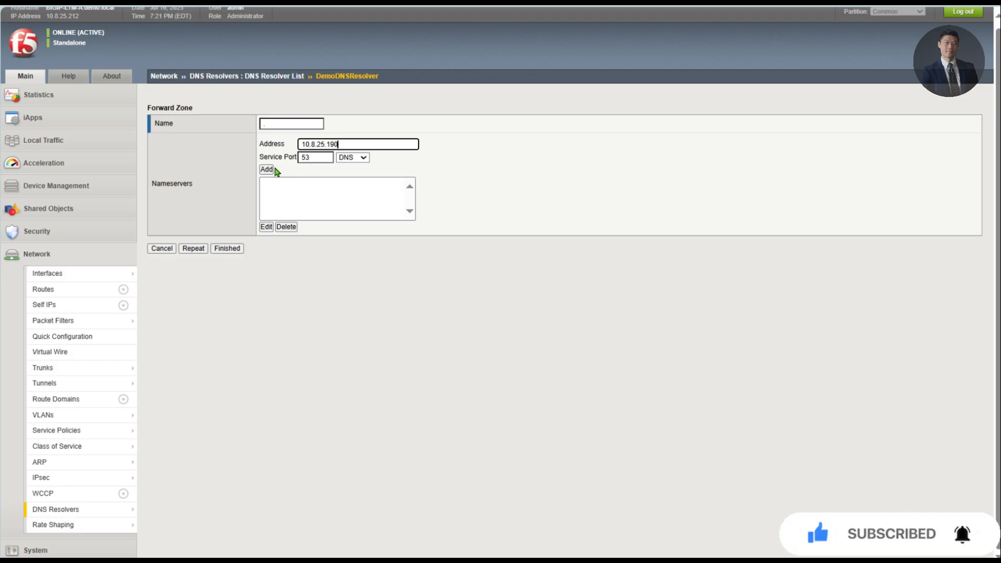
click(266, 169)
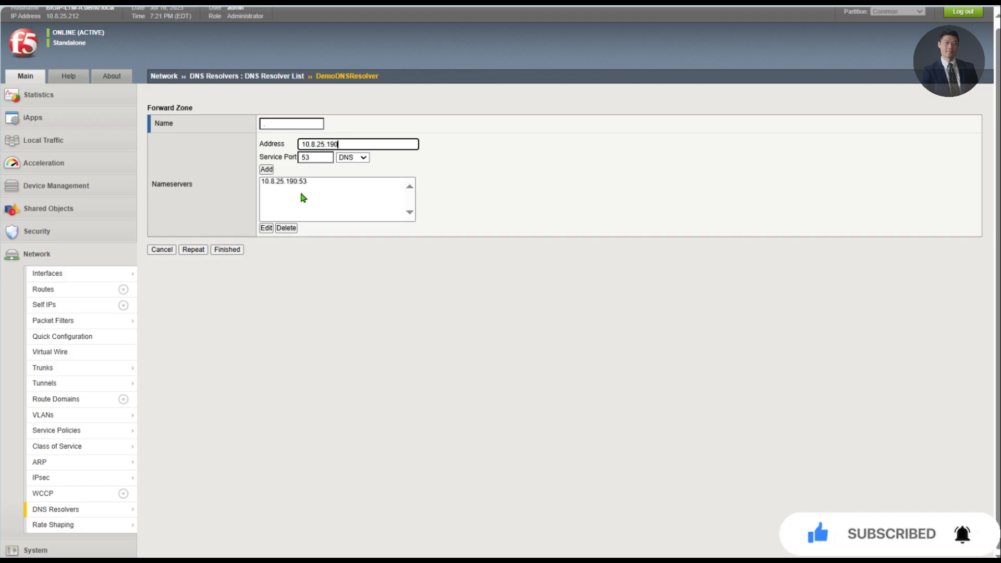
click(226, 250)
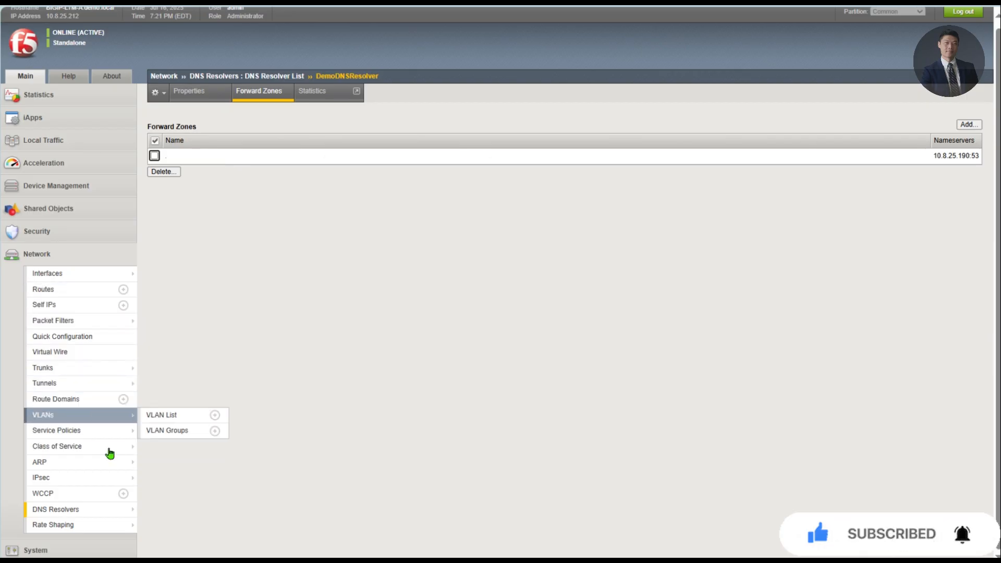
mouse_move(129, 419)
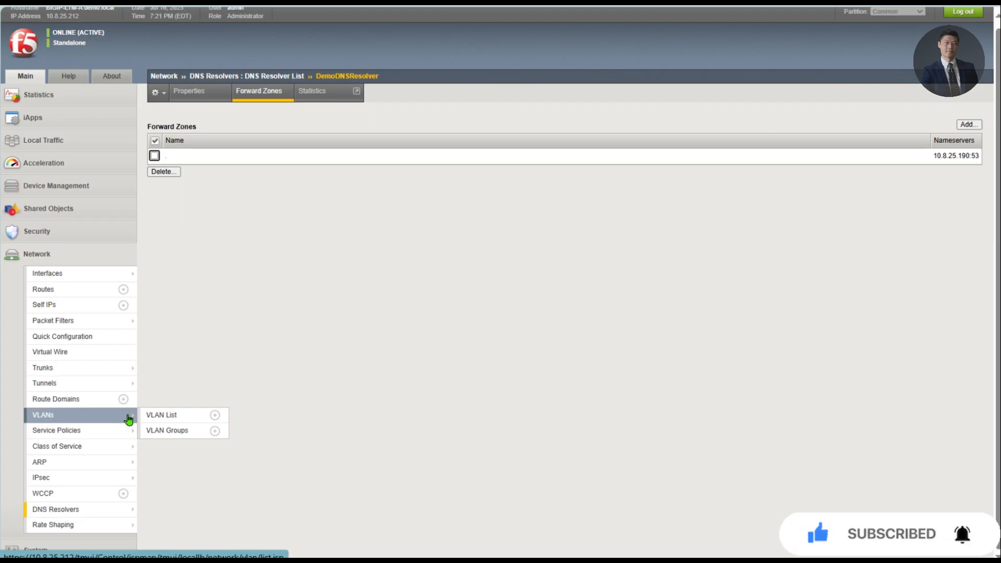
mouse_move(95, 393)
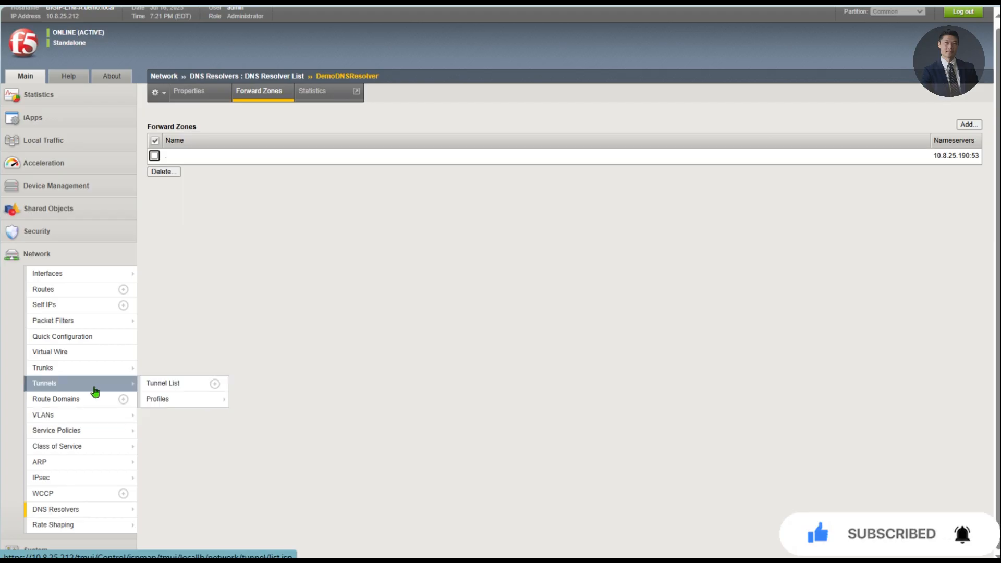
click(65, 372)
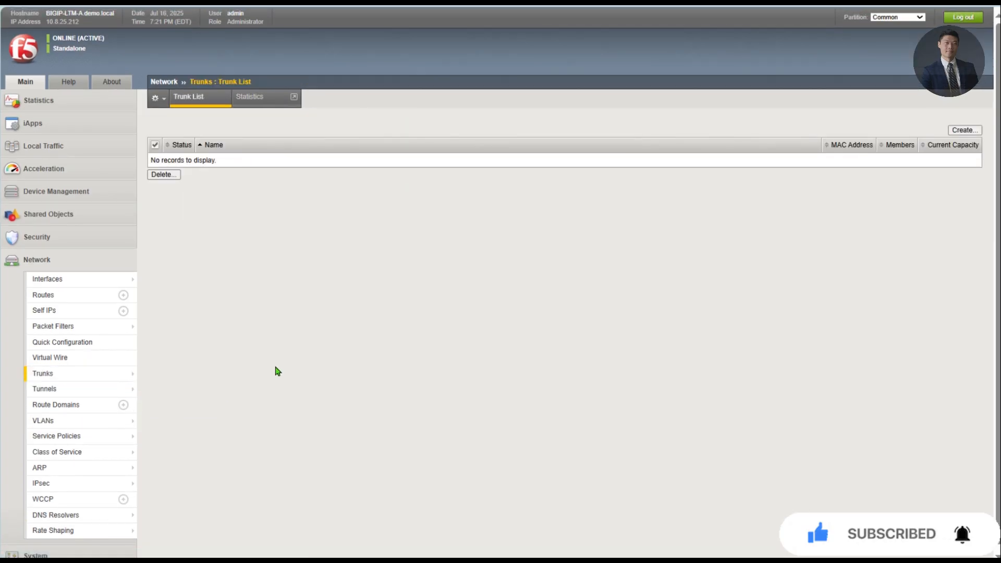
click(965, 130)
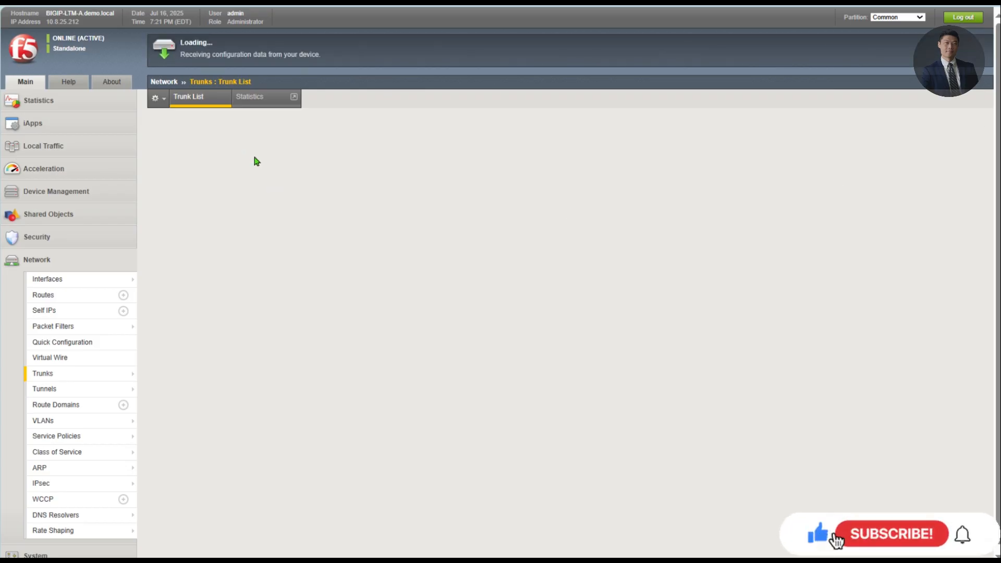
text(DemoTunnel)
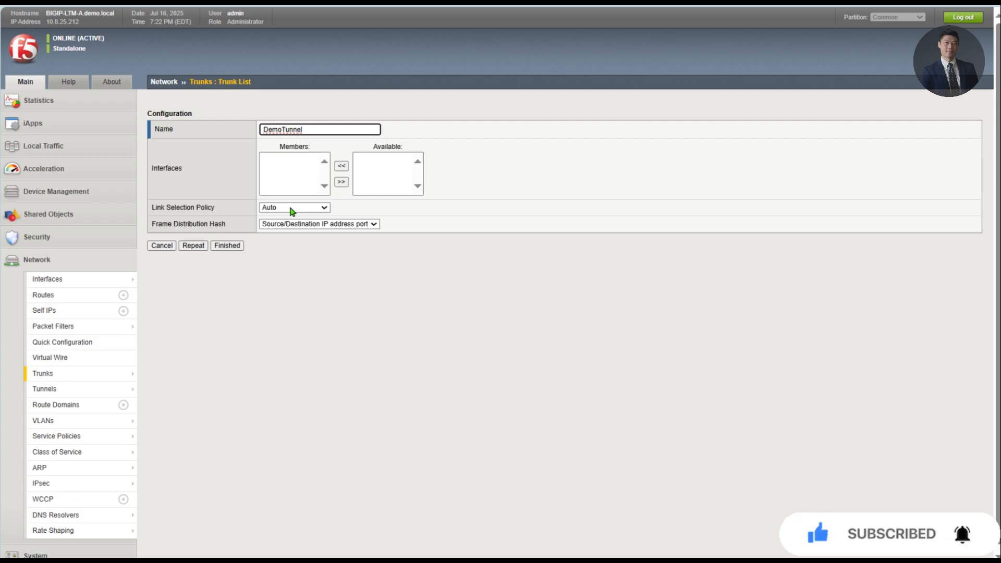
Create a network tunnel named DemoTunnel that uses the tcp-forward profile
click(62, 390)
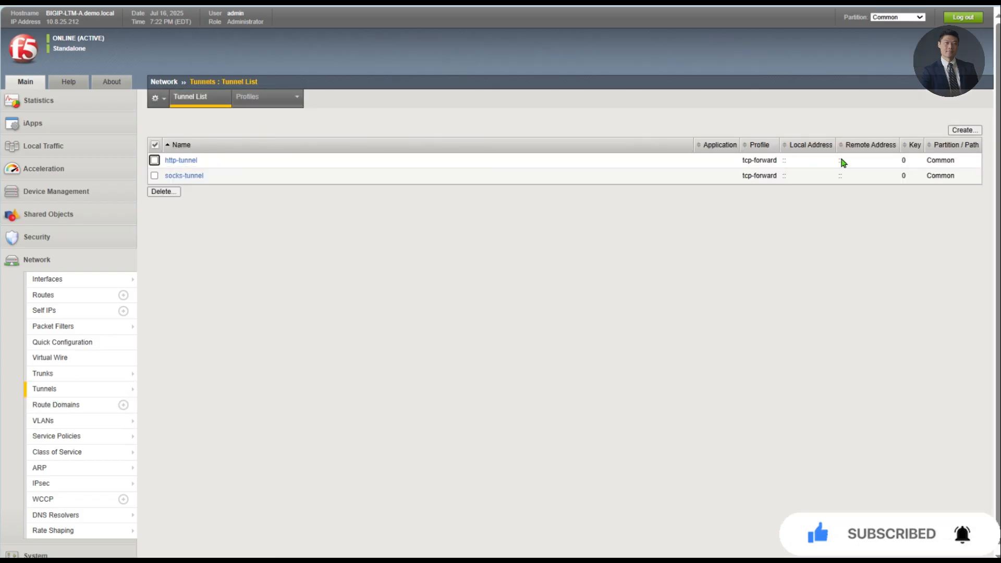
click(965, 130)
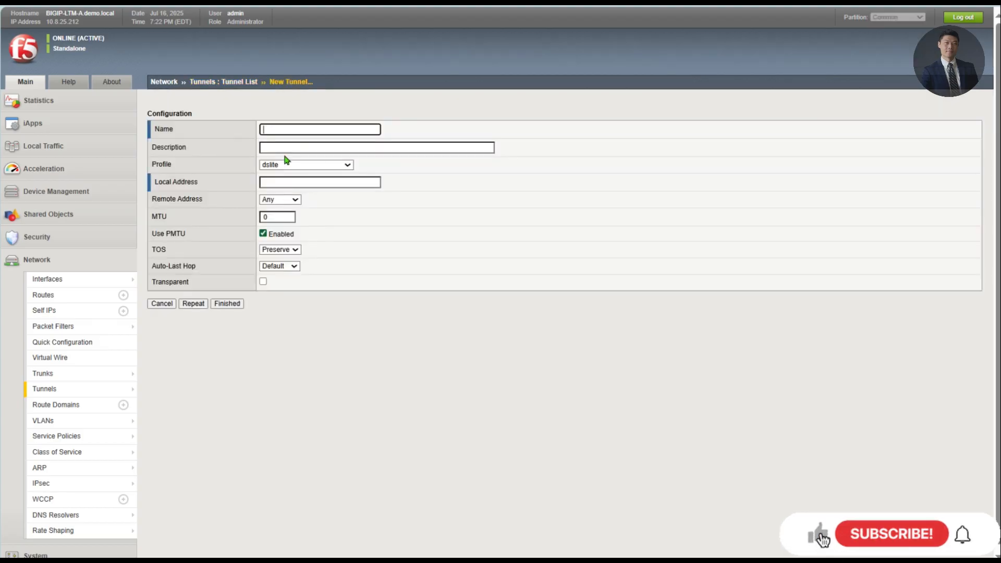
text(DemoTunnel)
key(Tab)
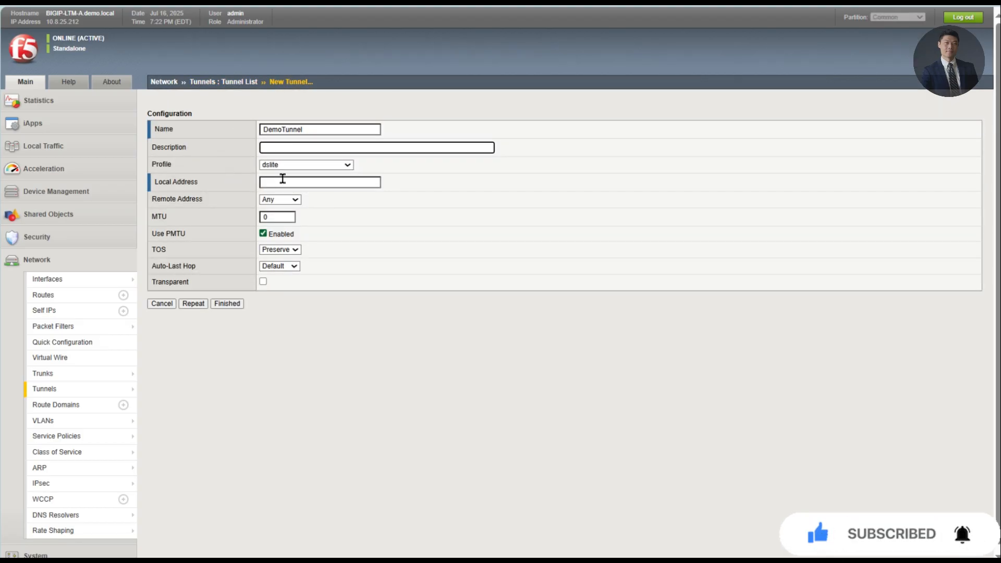
click(294, 165)
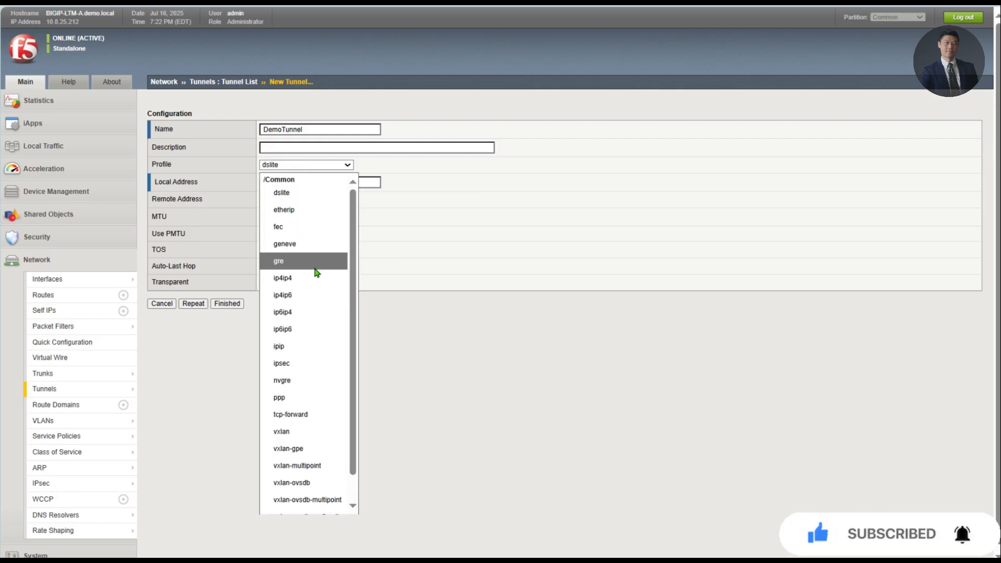
key(t)
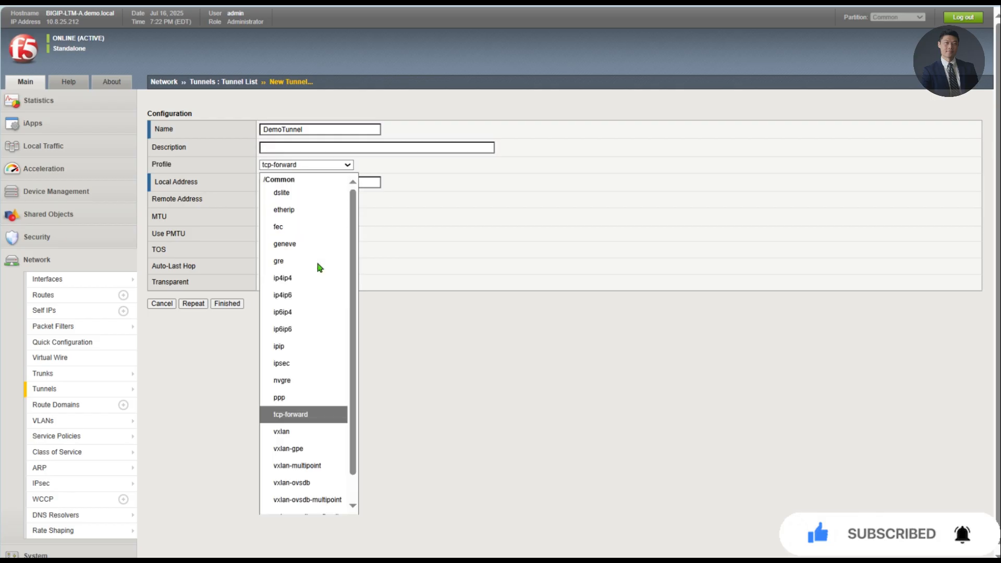
click(287, 421)
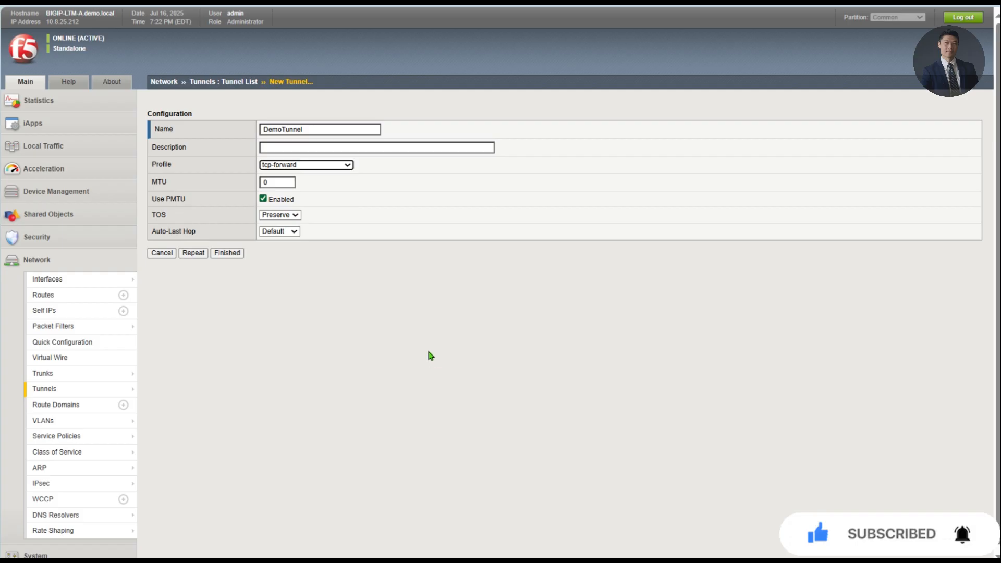
click(228, 254)
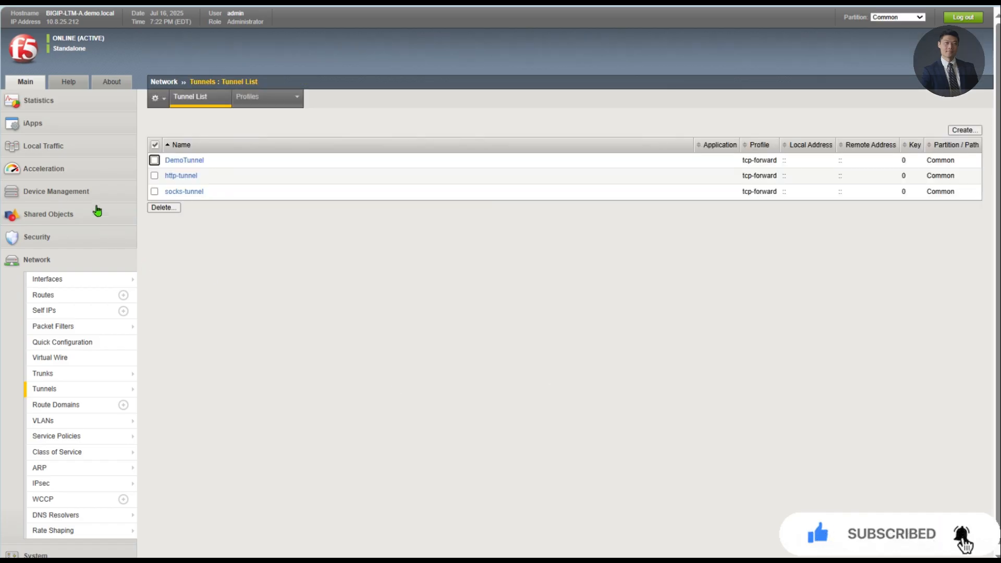
Start a new HTTP services profile named DemoExplicitHTTP and set its proxy mode to Explicit
click(52, 150)
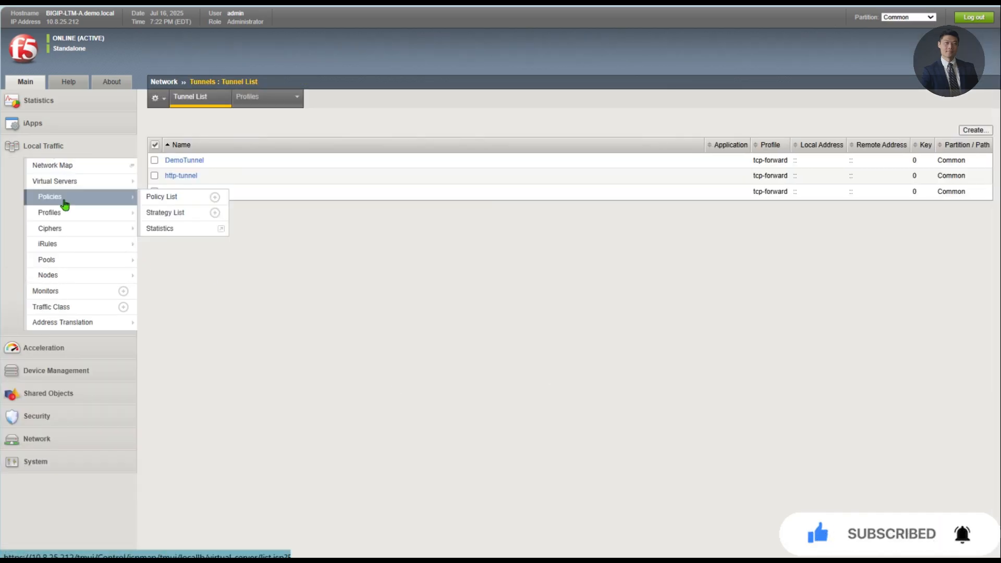
mouse_move(64, 213)
mouse_move(156, 214)
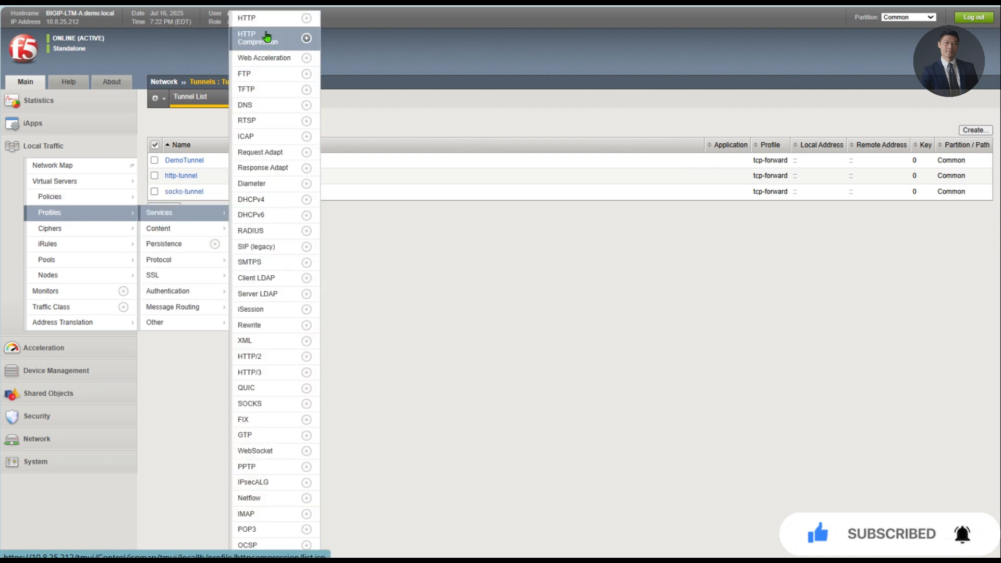
click(307, 59)
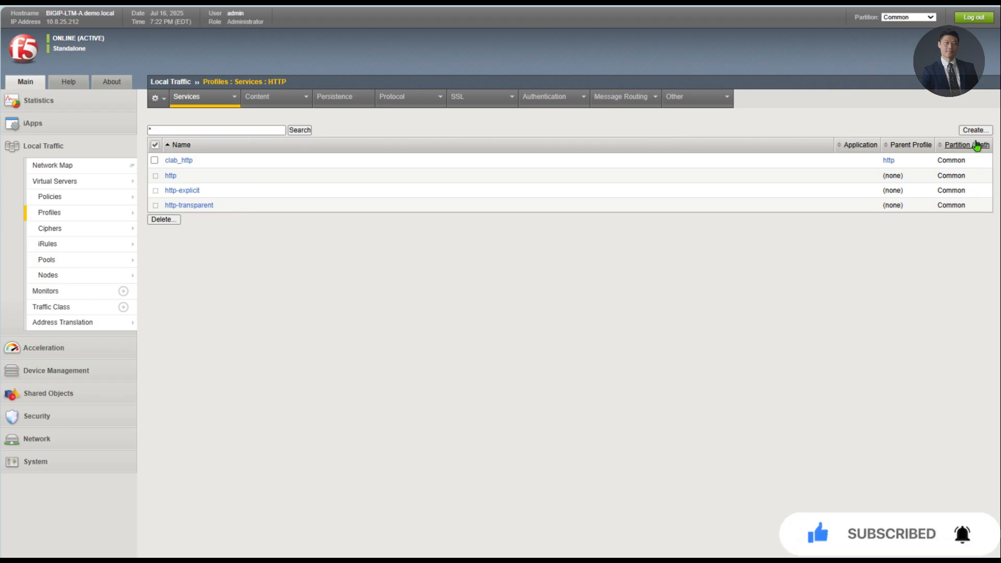
click(974, 130)
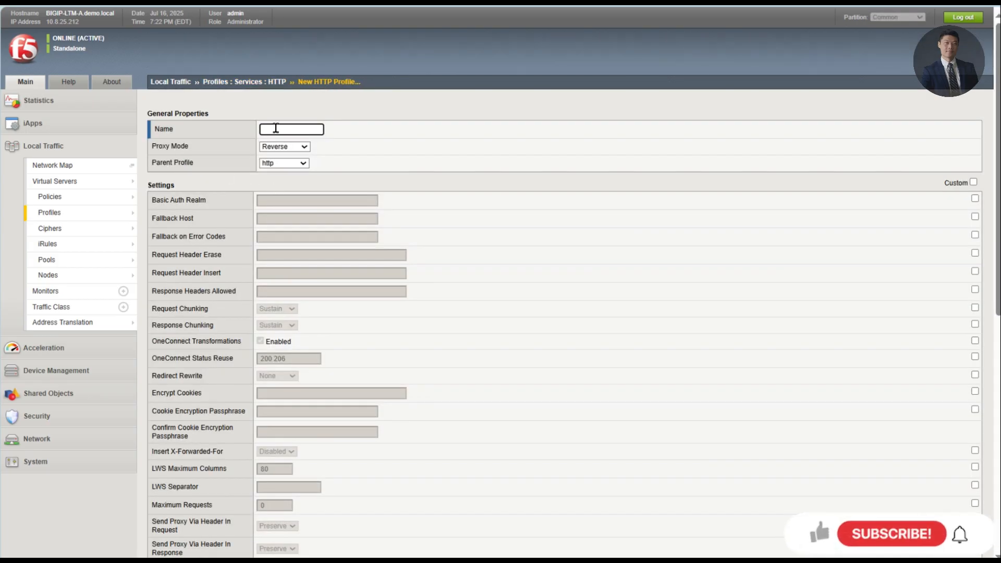
text(Demo)
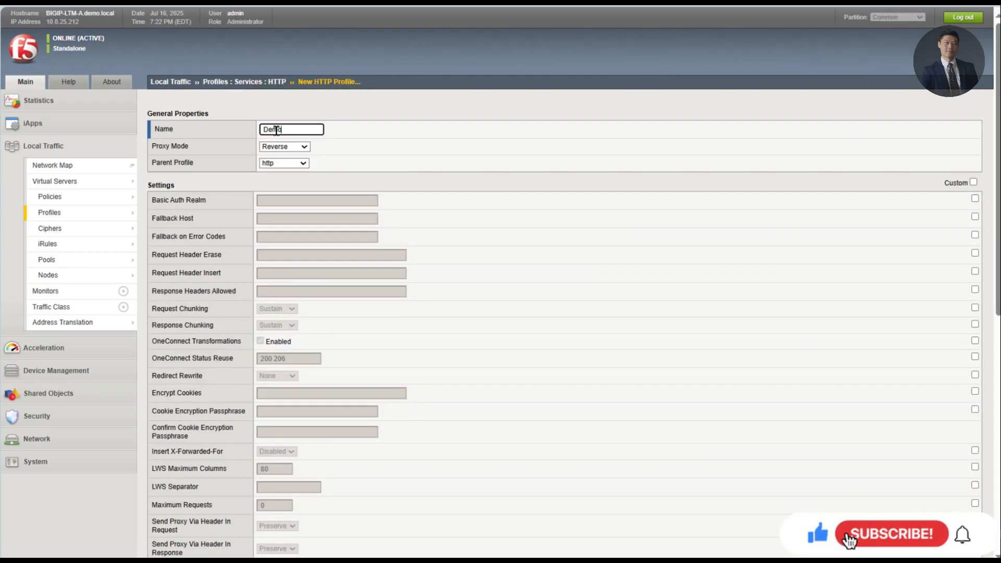
text(Explicit)
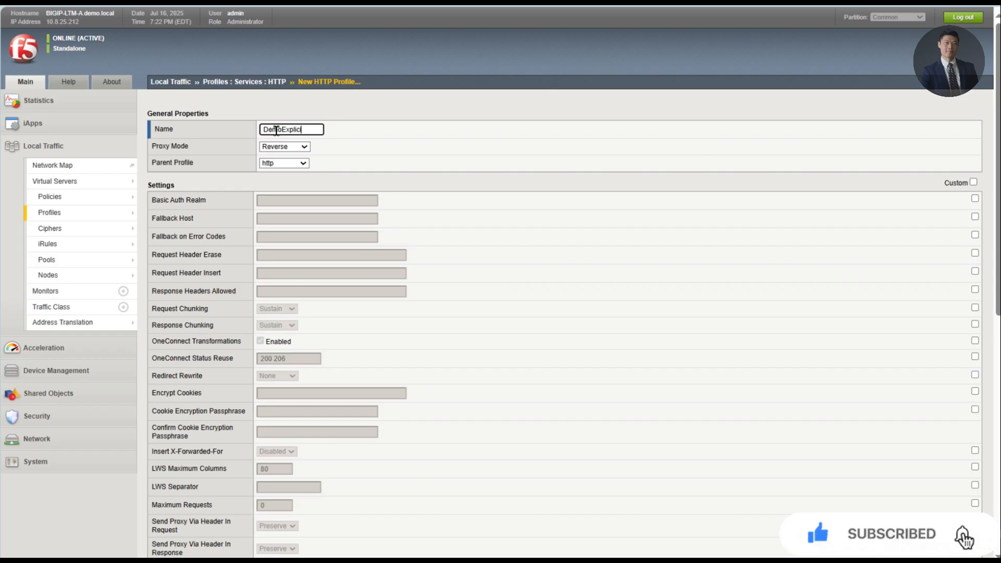
text(HTTP)
click(280, 148)
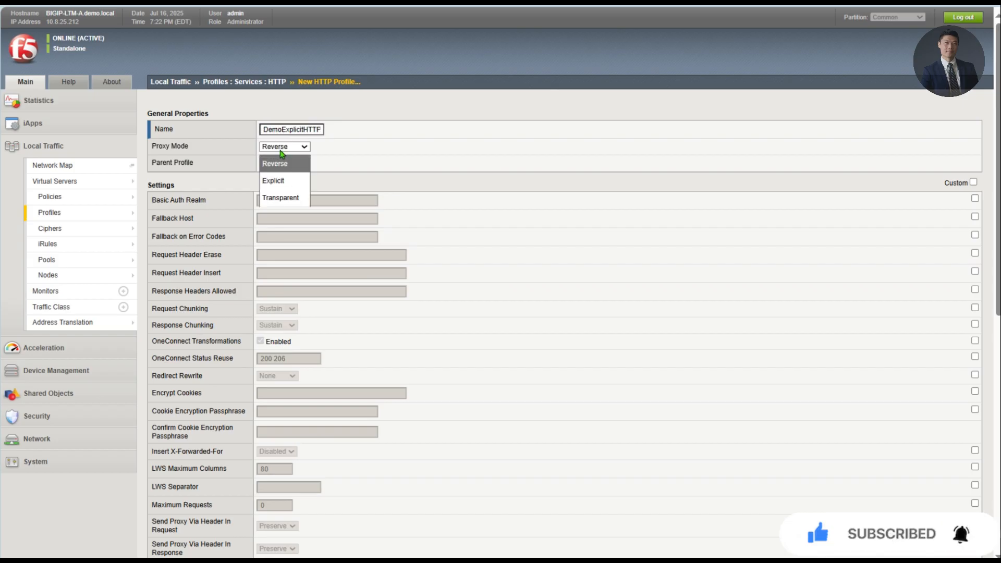
click(273, 181)
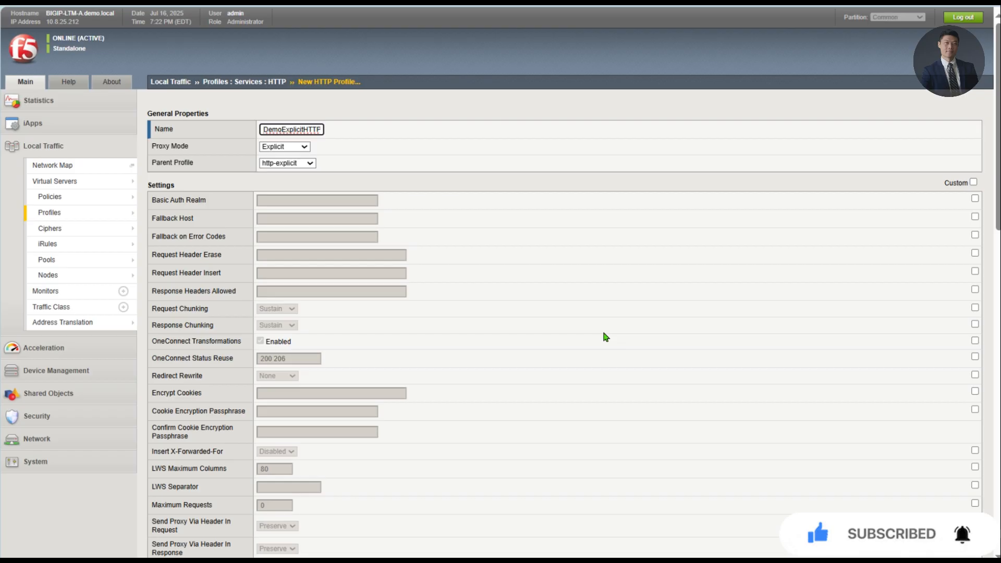
Search the new profile's settings for the text "explicit proxy"
scroll(605, 336, down, 3)
key(ctrl+f)
text(epli)
key(BackSpace)
key(BackSpace)
key(BackSpace)
key(BackSpace)
key(BackSpace)
text(explic)
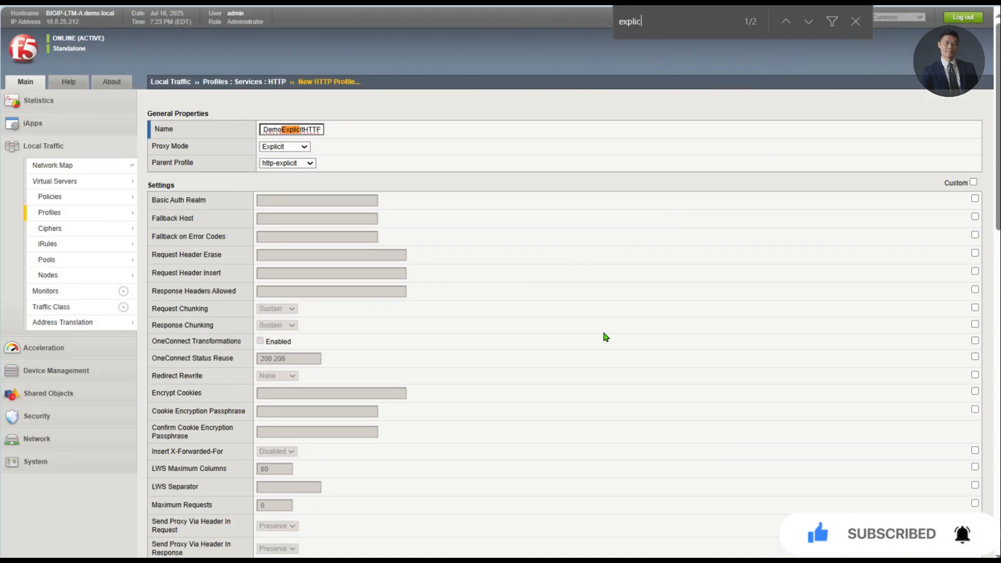
text(itpro)
key(BackSpace)
key(BackSpace)
key(BackSpace)
key(BackSpace)
key(BackSpace)
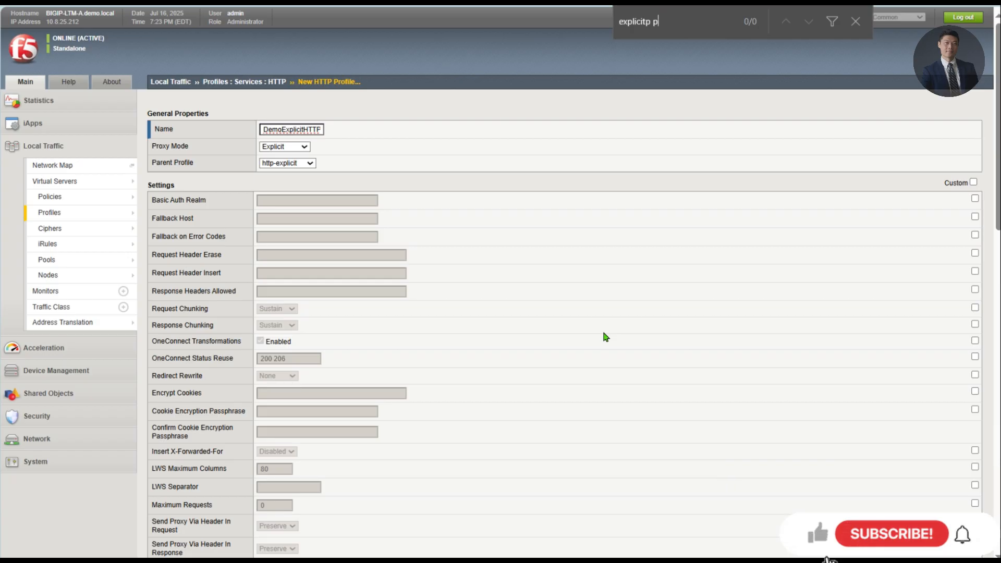
text(proxy)
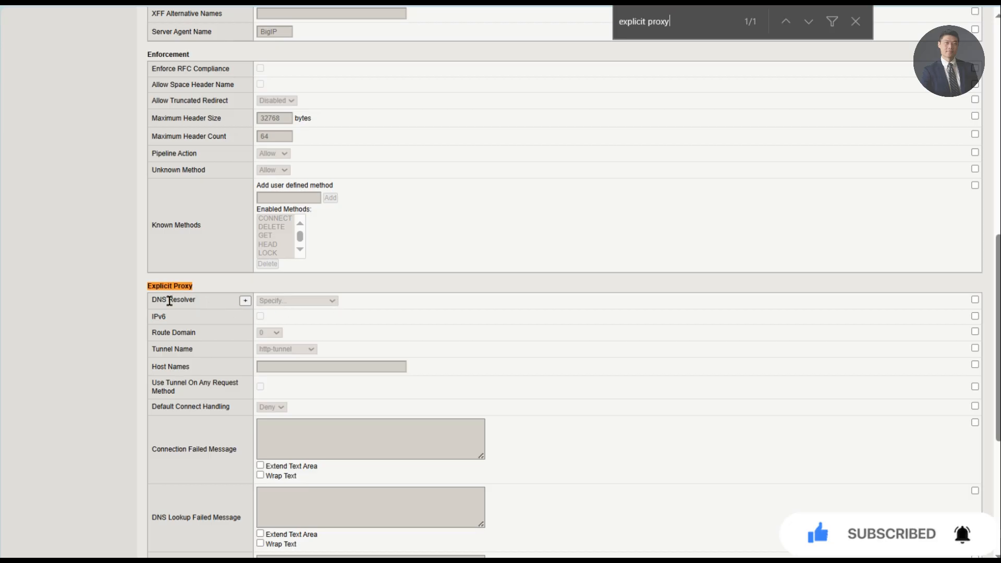
Override the explicit proxy's DNS resolver setting and choose DemoDNSResolver
click(976, 299)
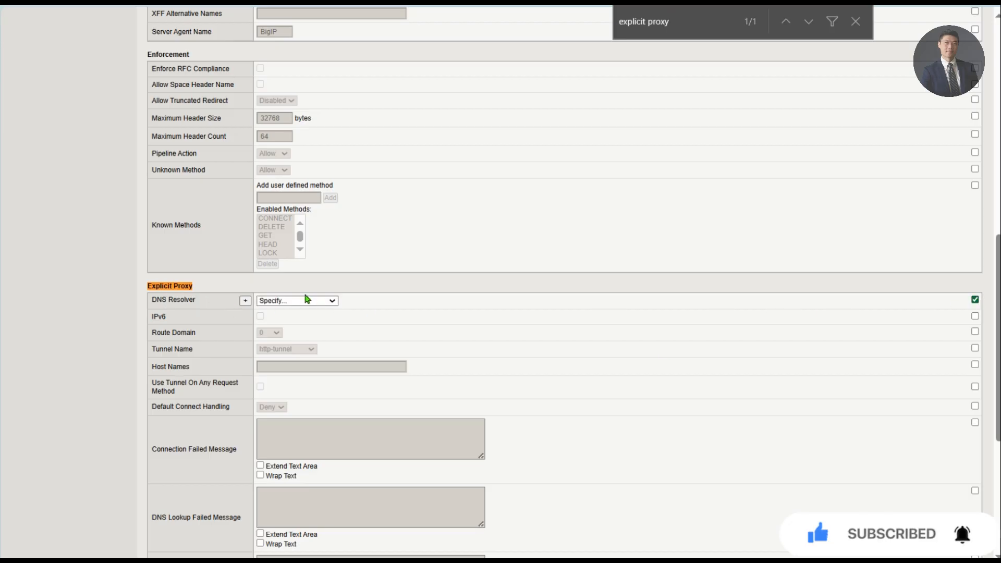
click(302, 303)
click(300, 348)
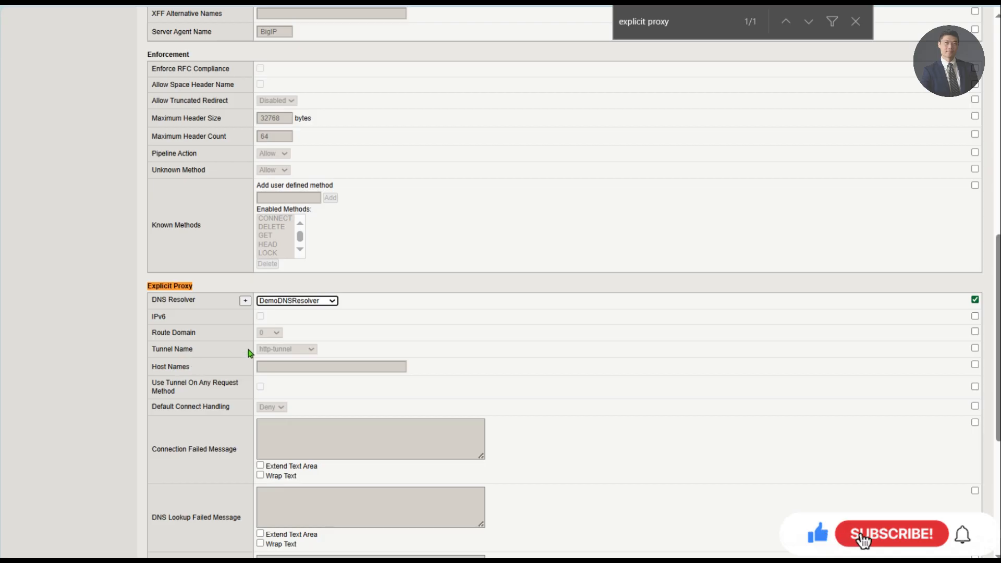
Override the explicit proxy's tunnel name with DemoTunnel and save the HTTP profile
click(975, 332)
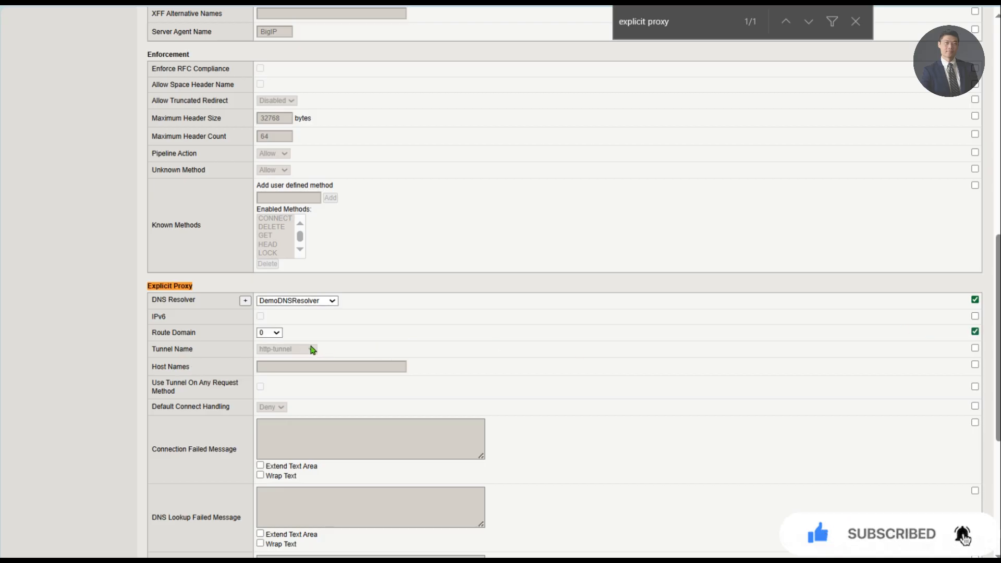
click(976, 332)
click(976, 348)
click(313, 350)
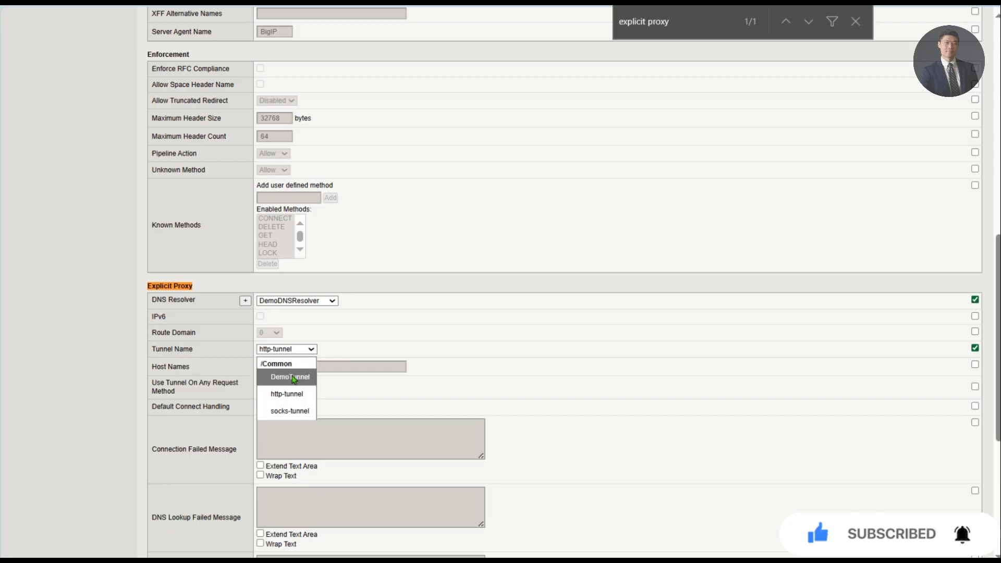
click(285, 376)
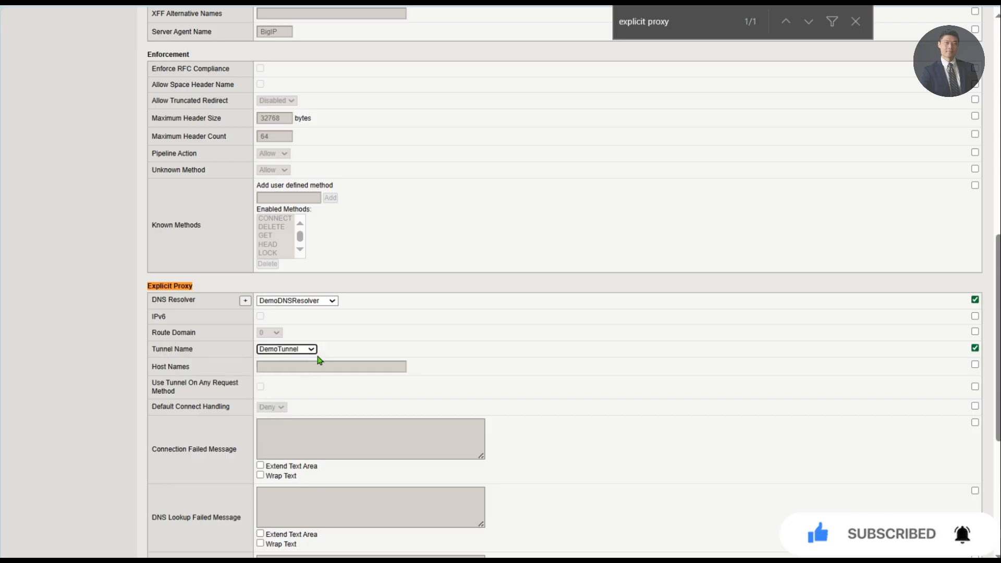
scroll(323, 359, down, 5)
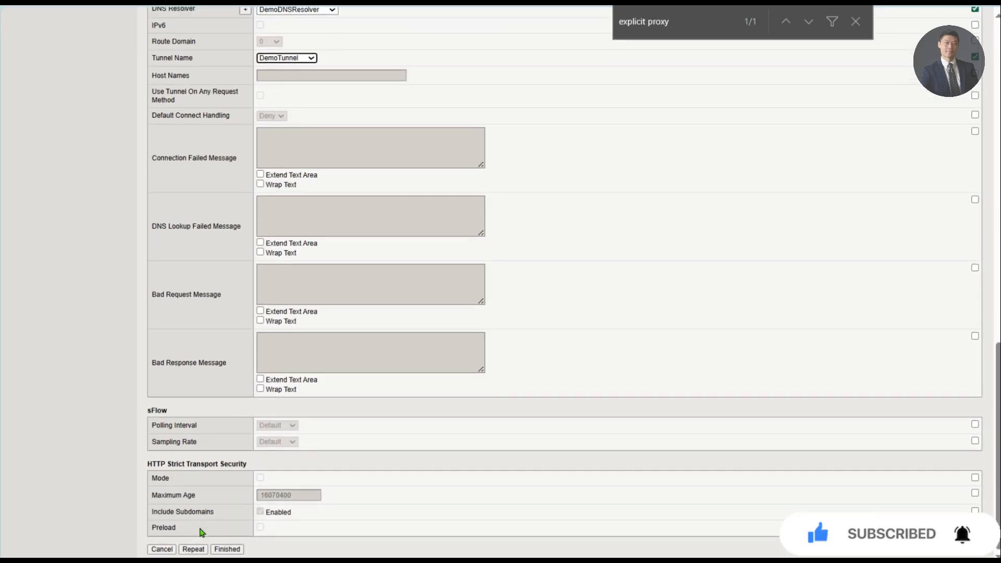
click(227, 550)
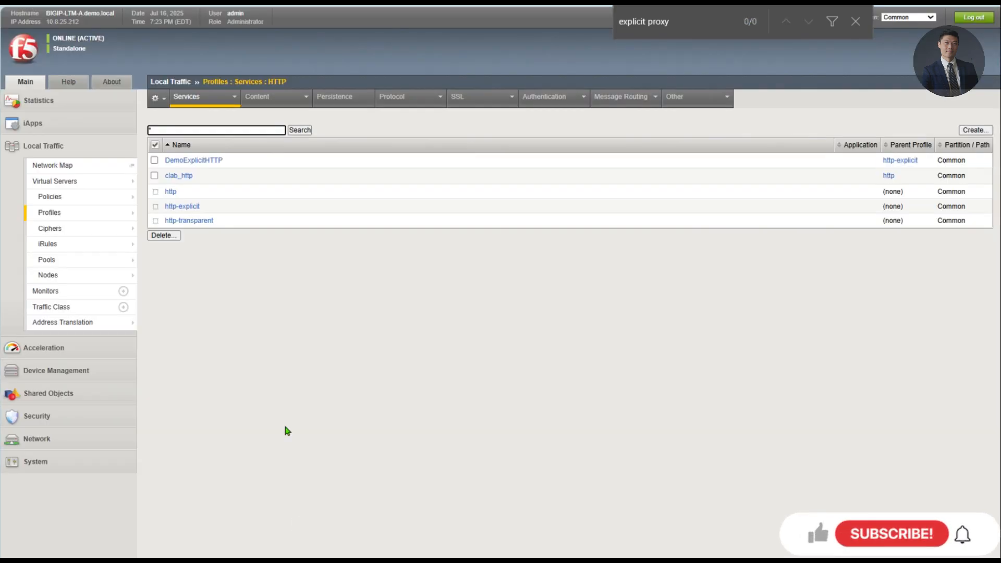
Open the virtual server list and underline the explicit_proxy_vs entry in the network diagram screenshot
mouse_move(66, 186)
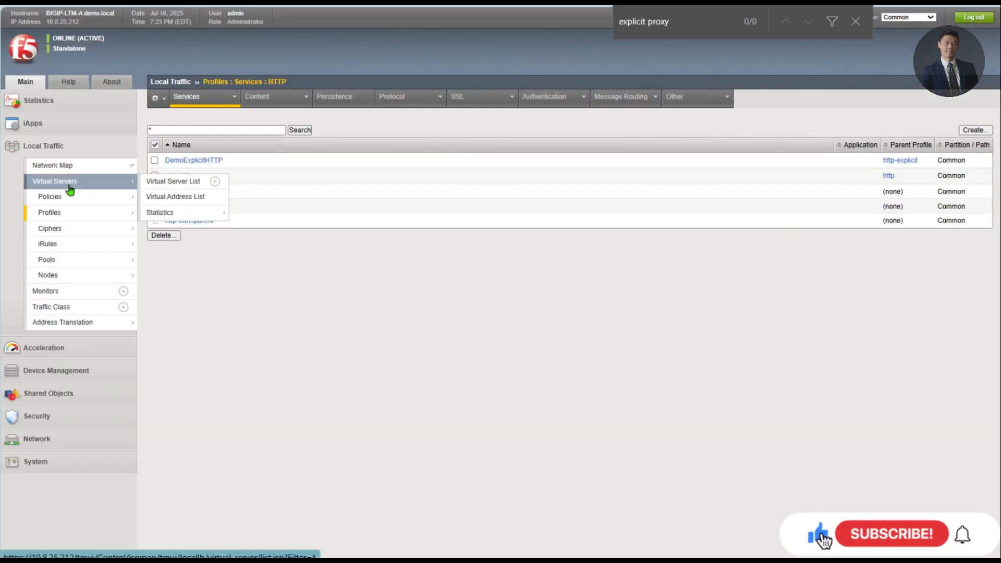
click(162, 187)
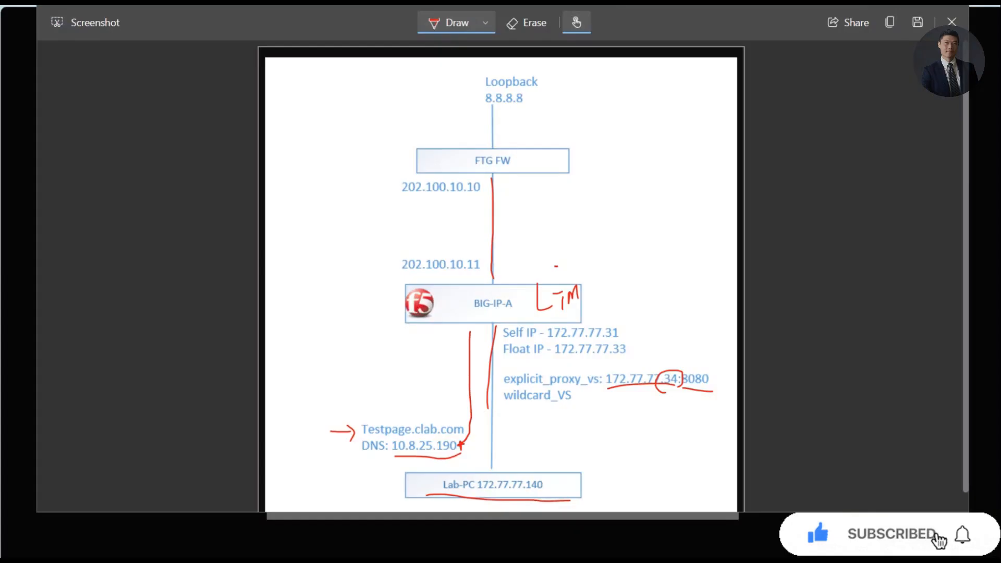
drag(493, 387, 583, 386)
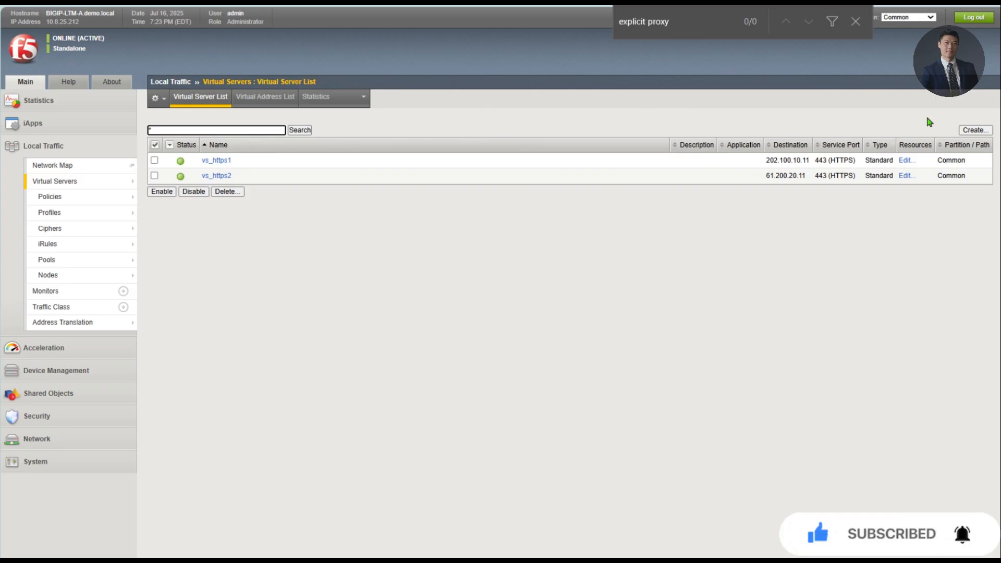
Start a new virtual server named explicit_Proxy_VS with the Standard type
click(973, 130)
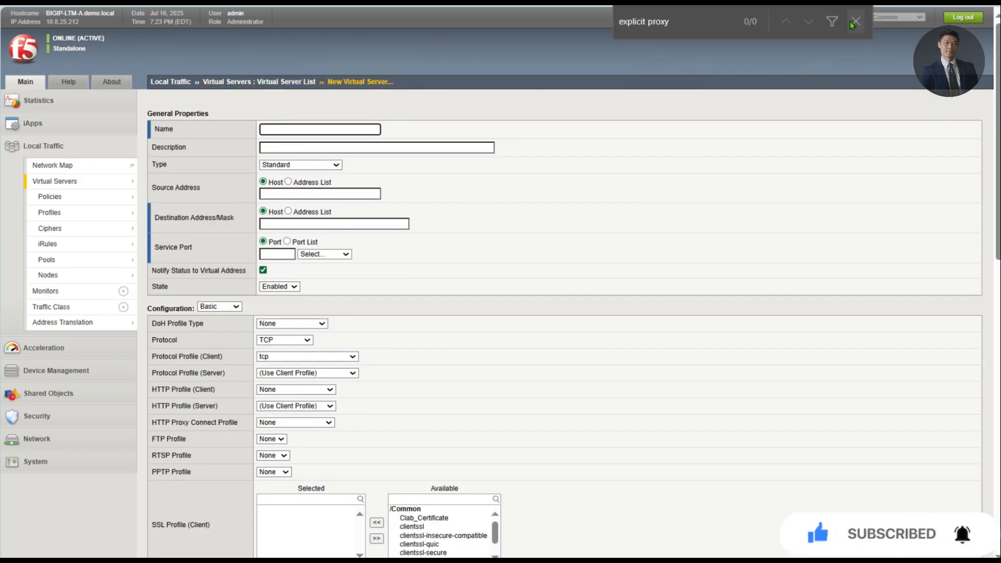
click(856, 21)
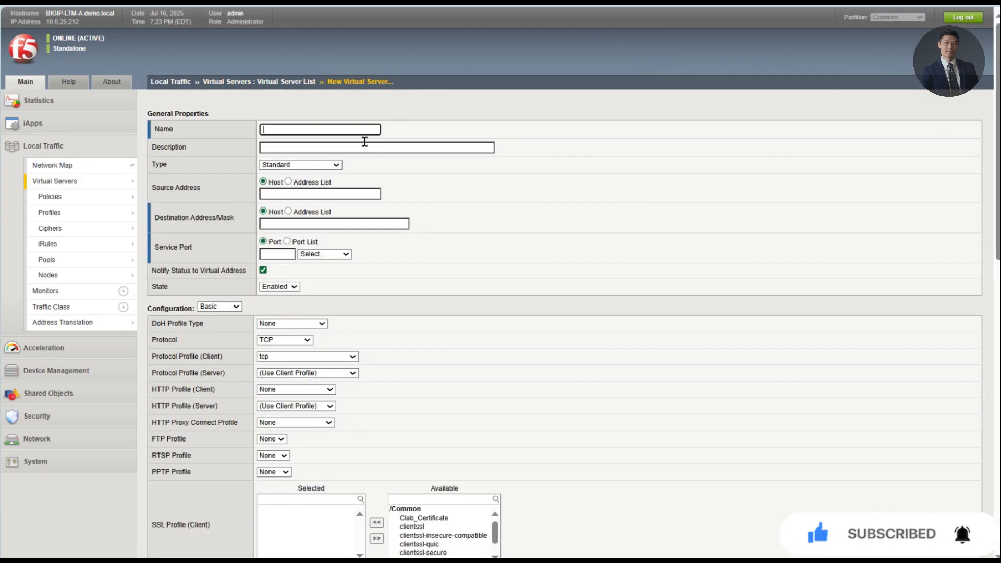
click(300, 129)
text(explicit)
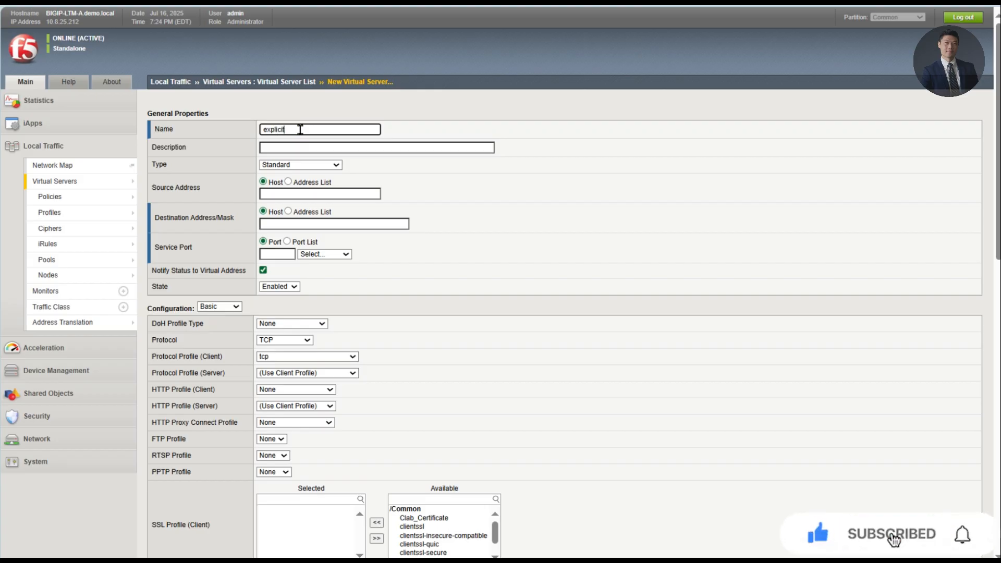
text(_Proxy)
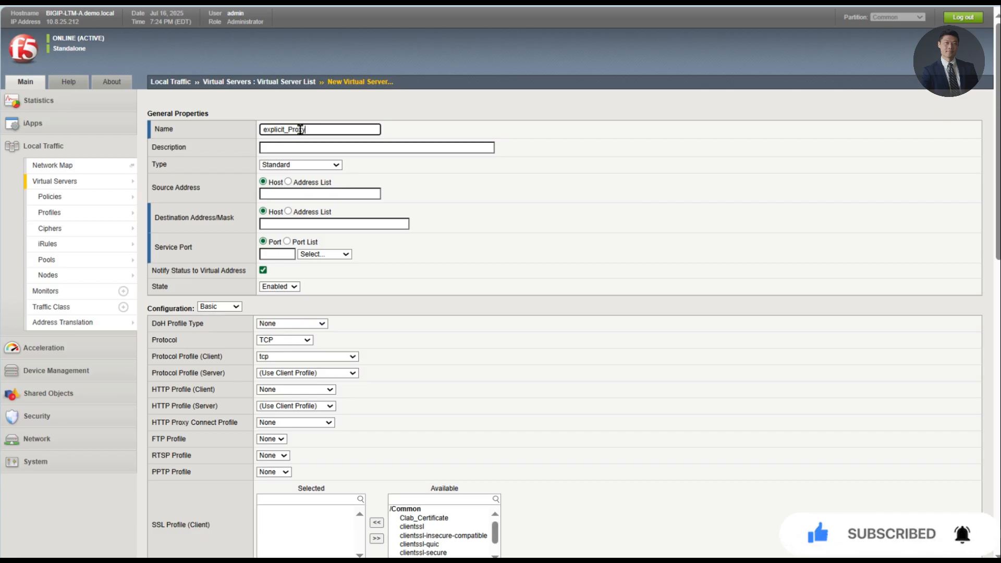
text(_VS)
click(318, 168)
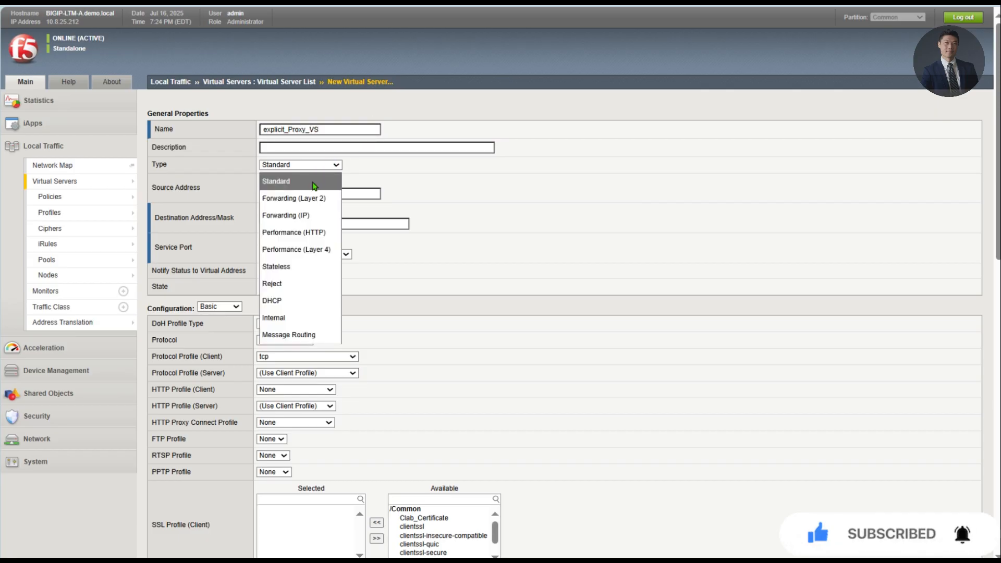
click(308, 181)
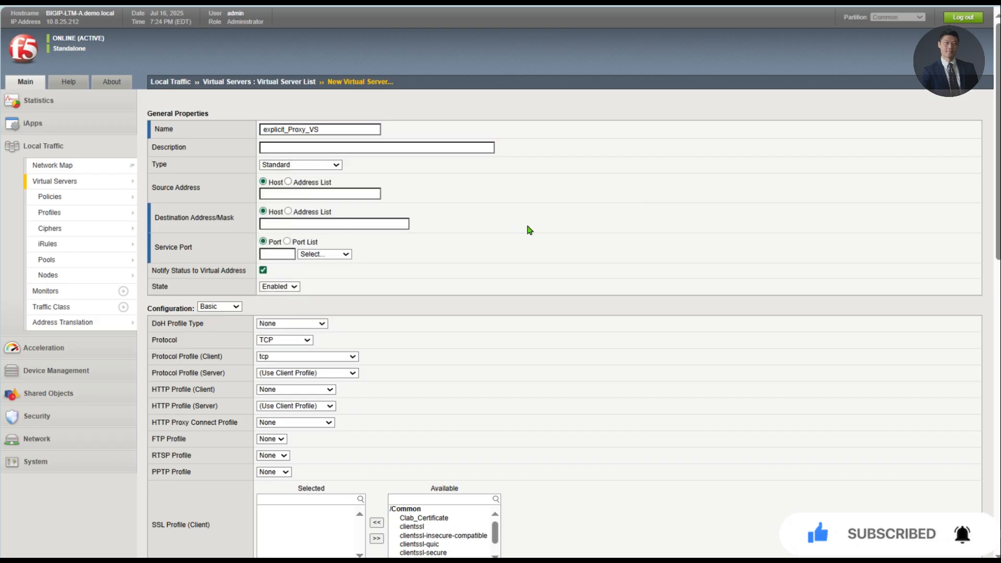
Set the virtual server's destination address to 172.77.77.34 and service port to 8080, with TCP as the protocol
click(291, 224)
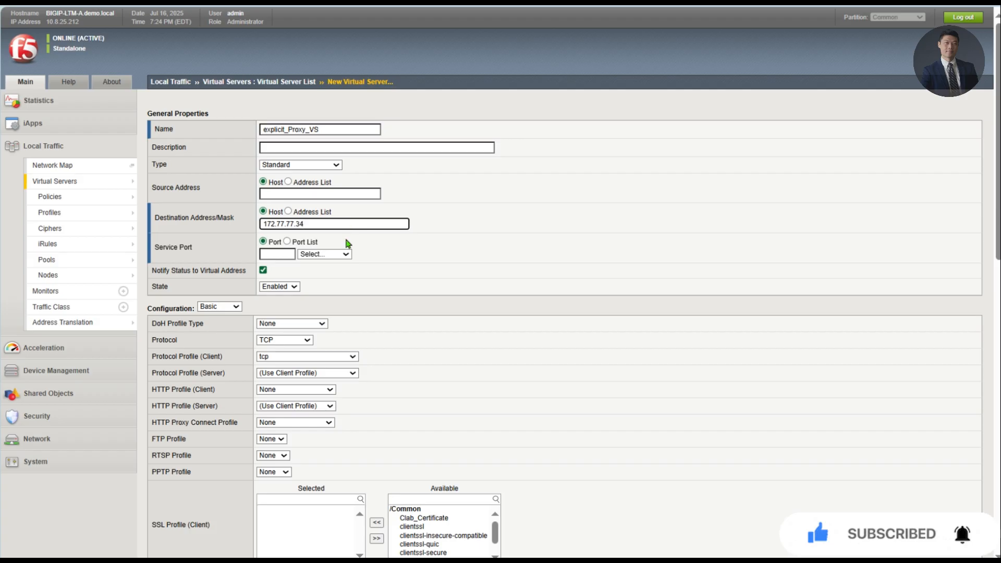
text(8080)
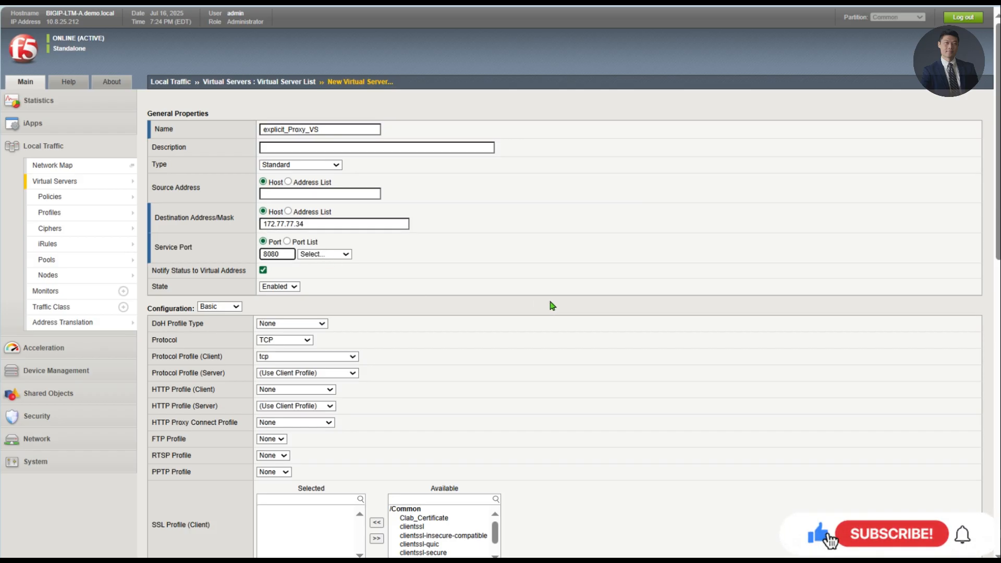
scroll(553, 305, down, 1)
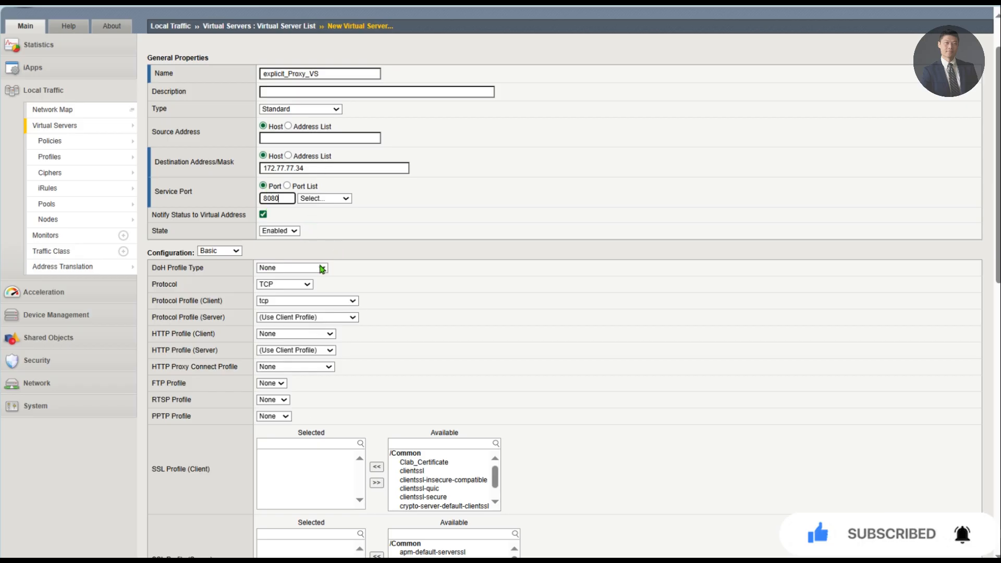
click(295, 288)
click(295, 288)
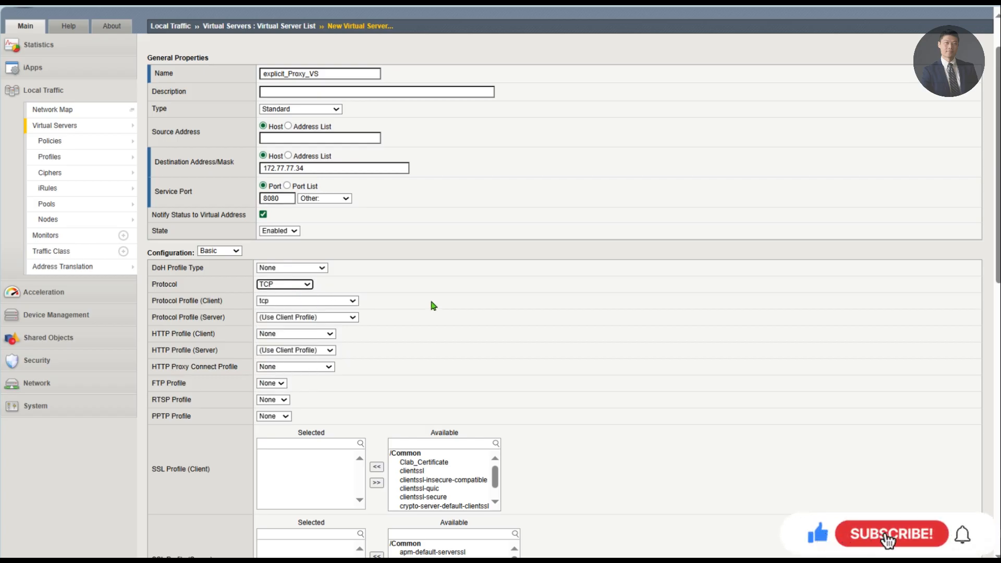
Find the protocol settings on the page and set the server-side protocol profile to f5-tcp-progressive
scroll(433, 305, down, 3)
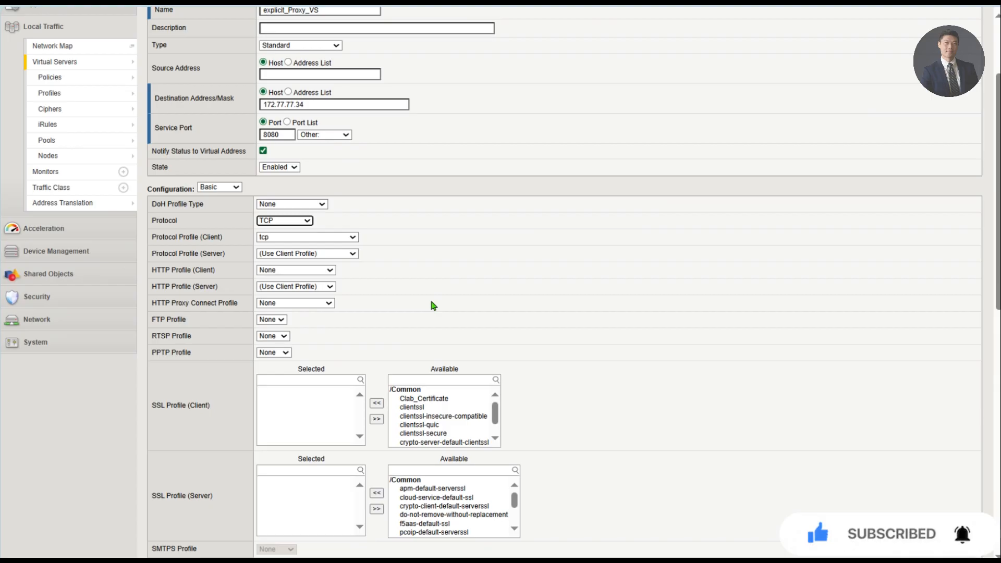
key(ctrl+f)
text(proco)
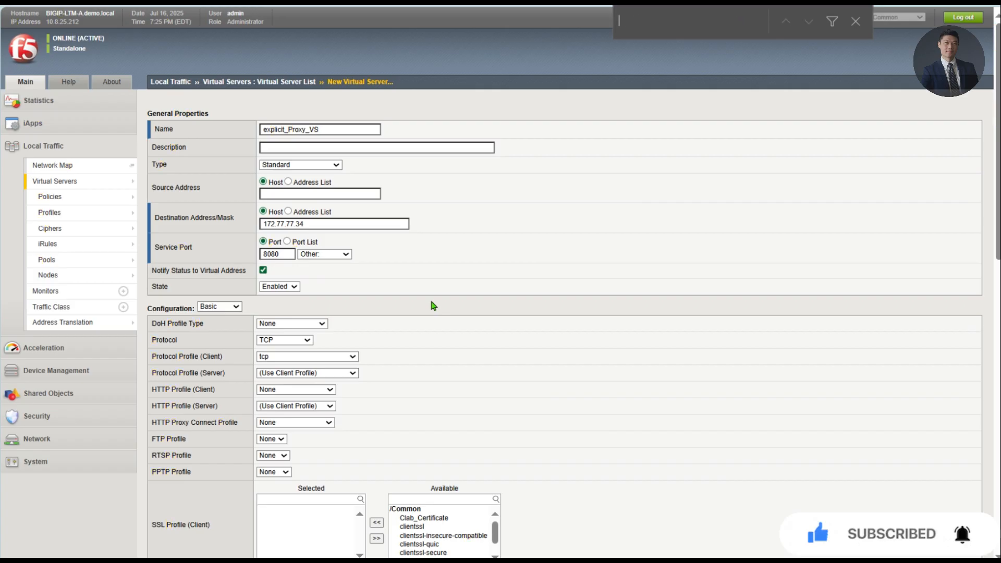
text(tocol)
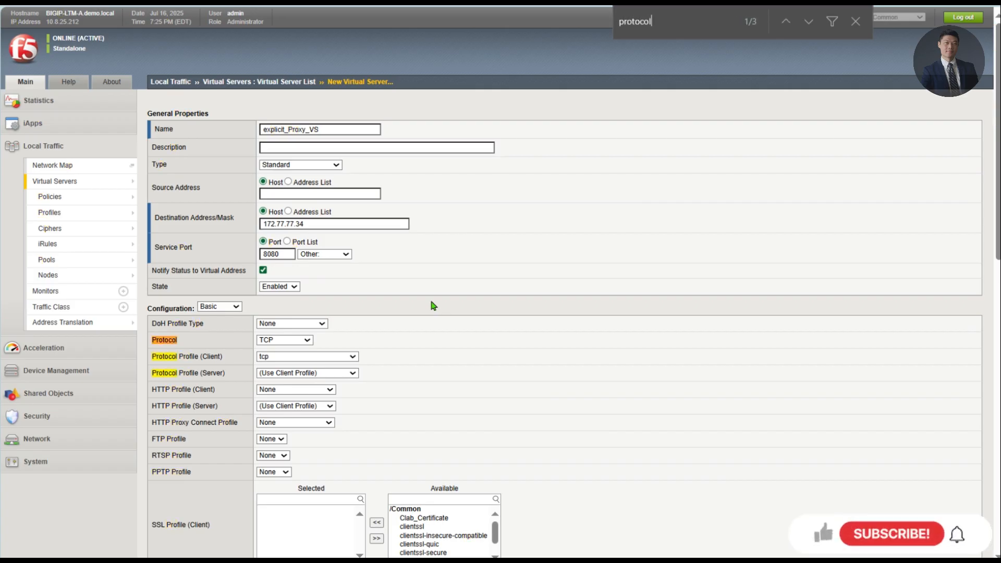
click(295, 357)
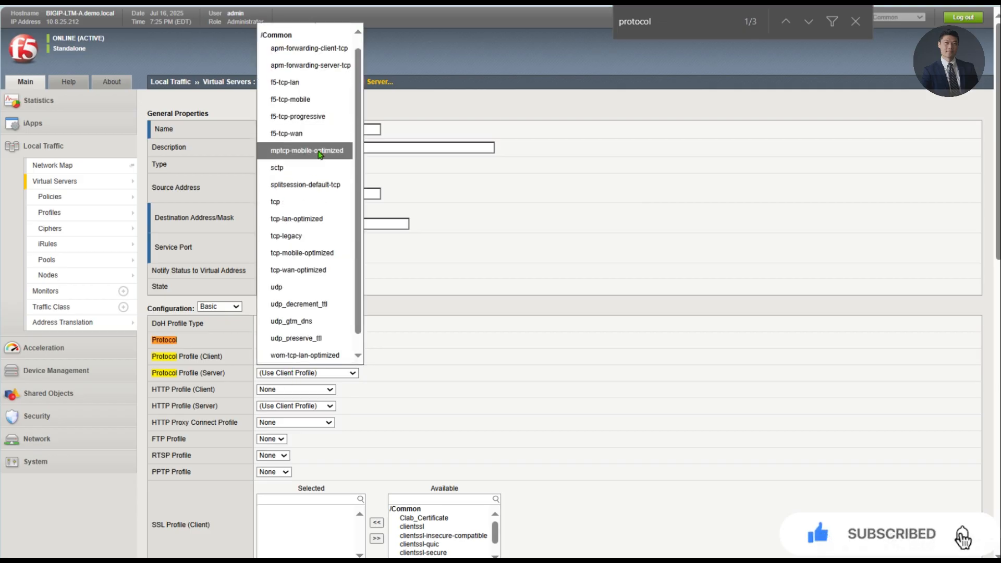
key(f)
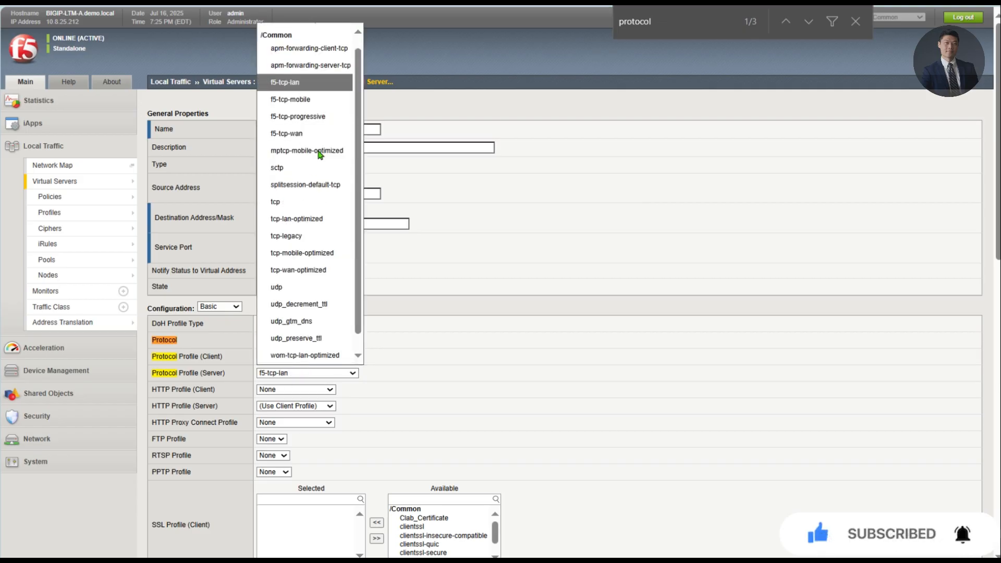
click(315, 119)
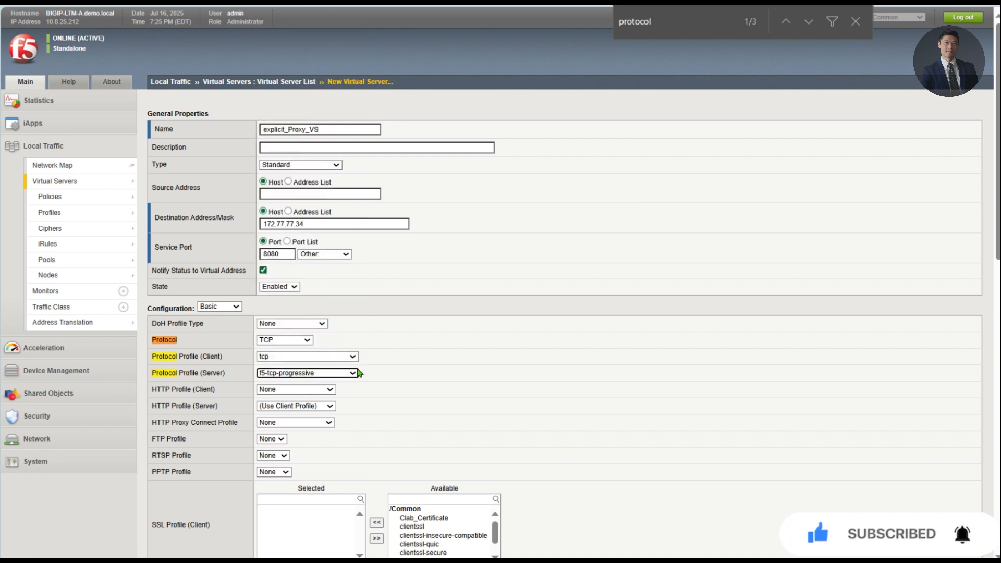
Set the virtual server's client-side protocol profile to f5-tcp-progressive
scroll(350, 371, down, 3)
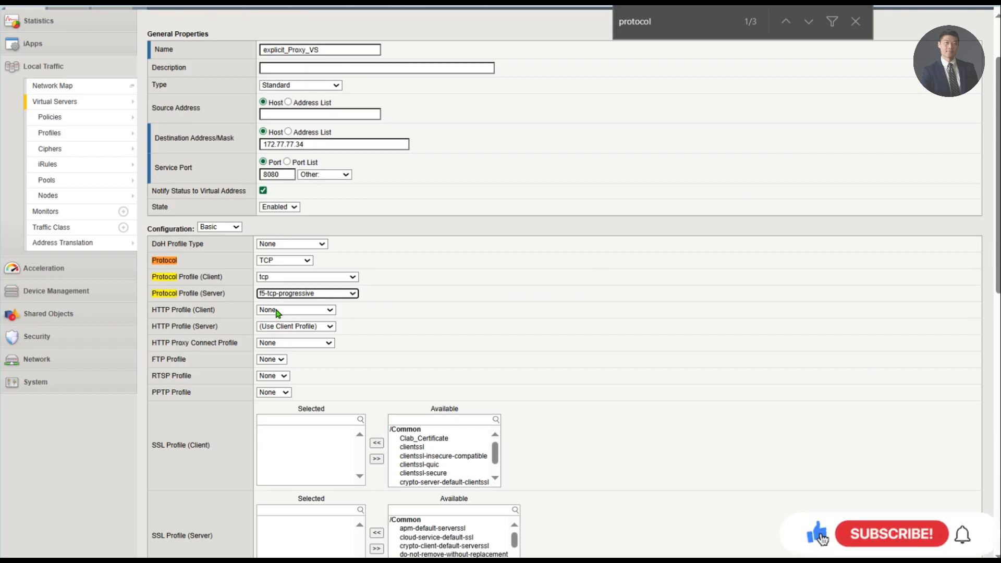
click(293, 278)
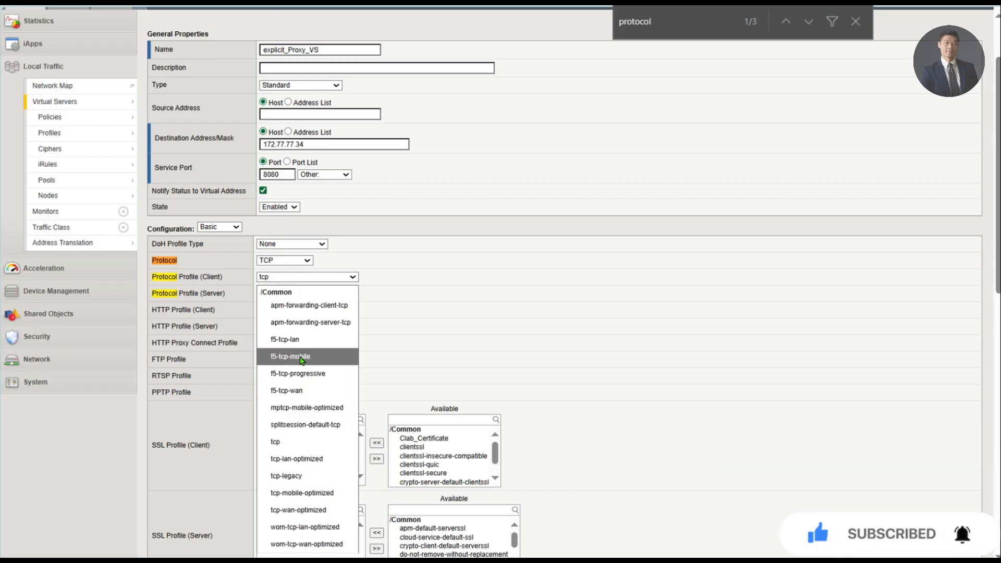
click(308, 375)
Set the virtual server's server-side protocol profile to f5-tcp-wan
click(296, 295)
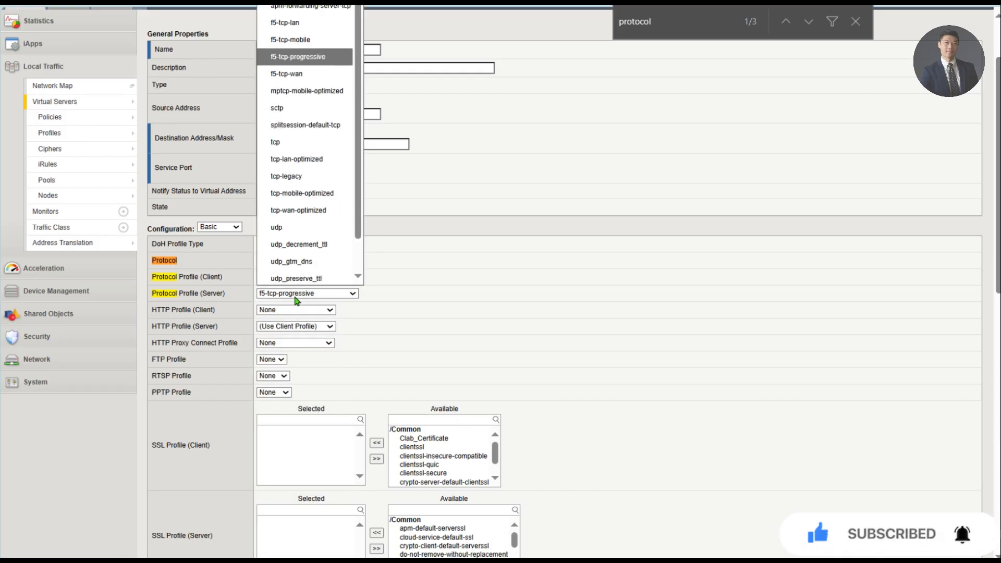
key(t)
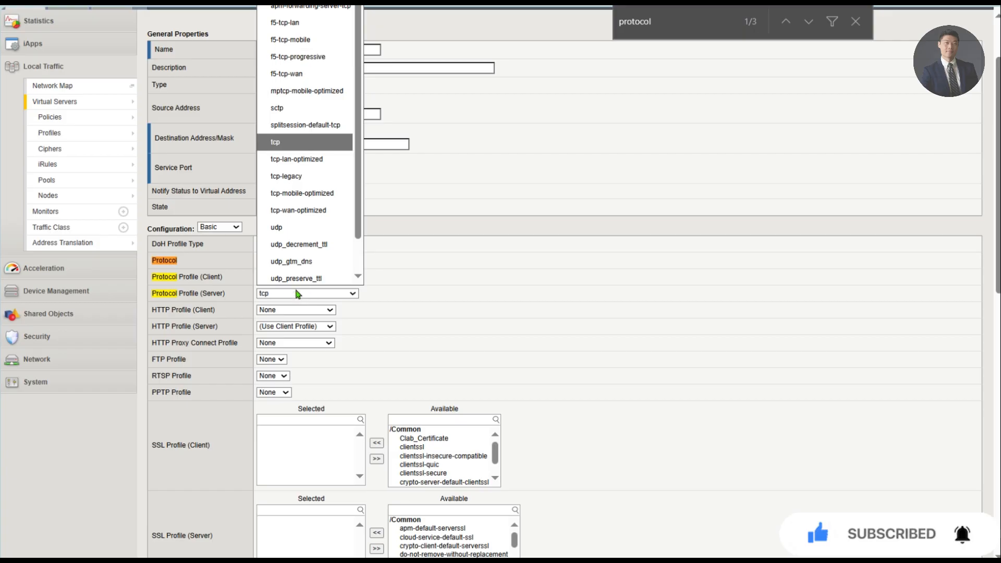
key(t)
key(t)
key(t)
key(t)
key(t)
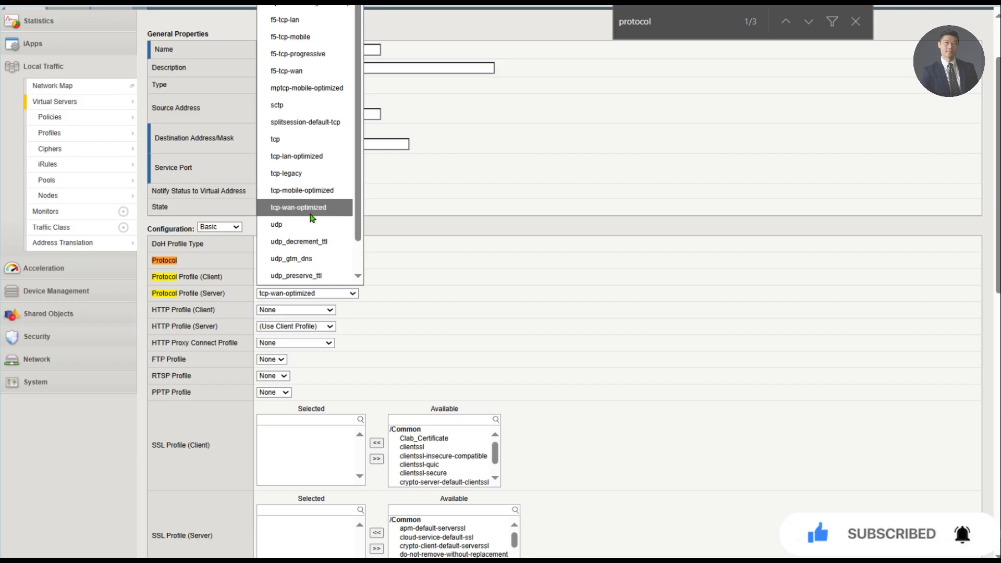
key(f)
key(f)
key(f)
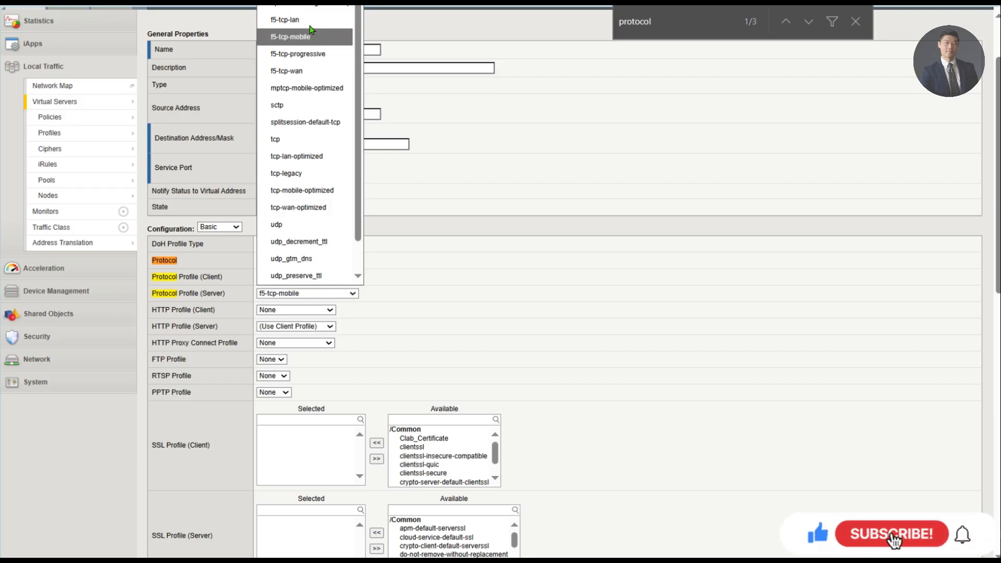
click(299, 72)
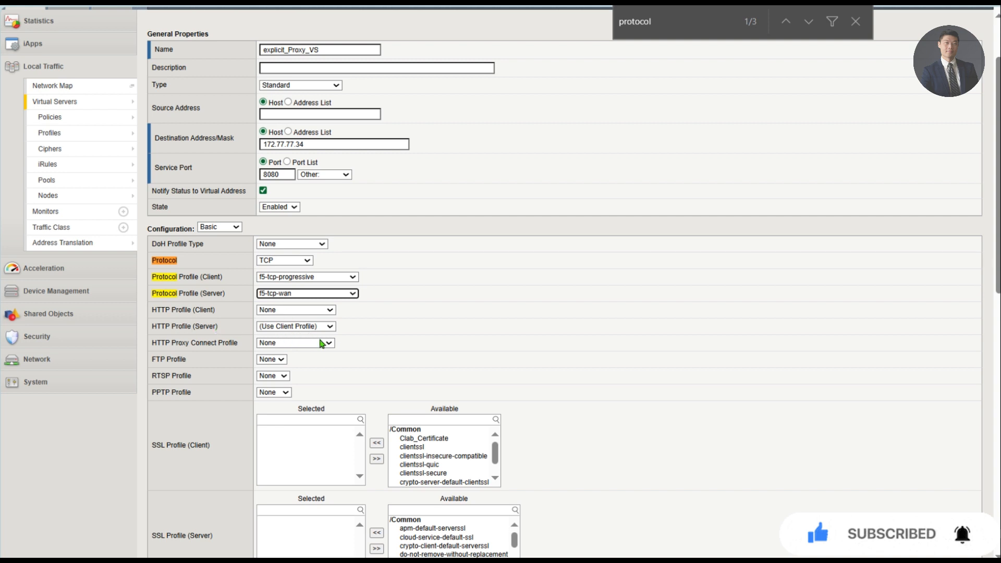
Find the HTTP profile settings and assign DemoExplicitHTTP as the client-side HTTP profile
text(http profile)
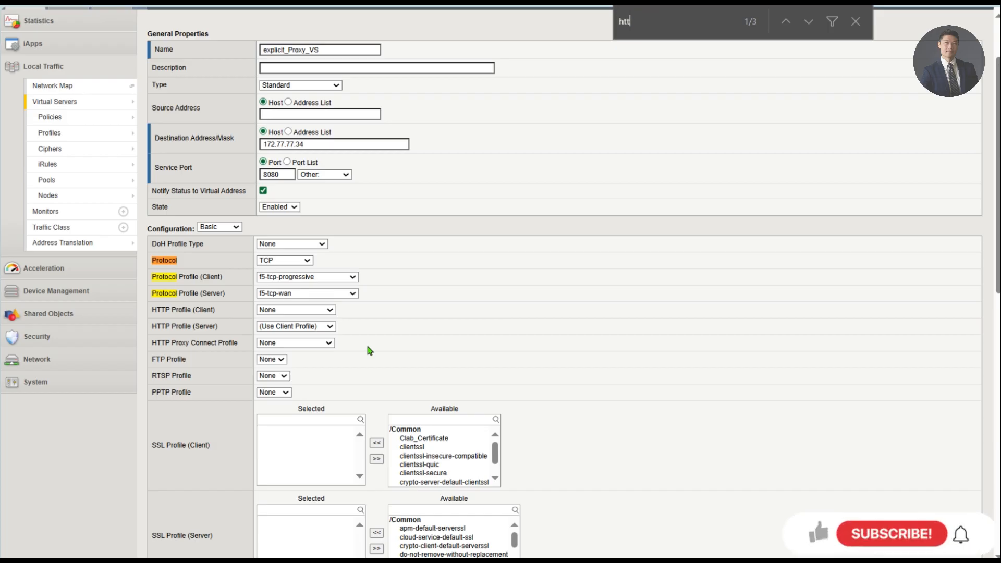
click(327, 310)
key(Escape)
click(300, 359)
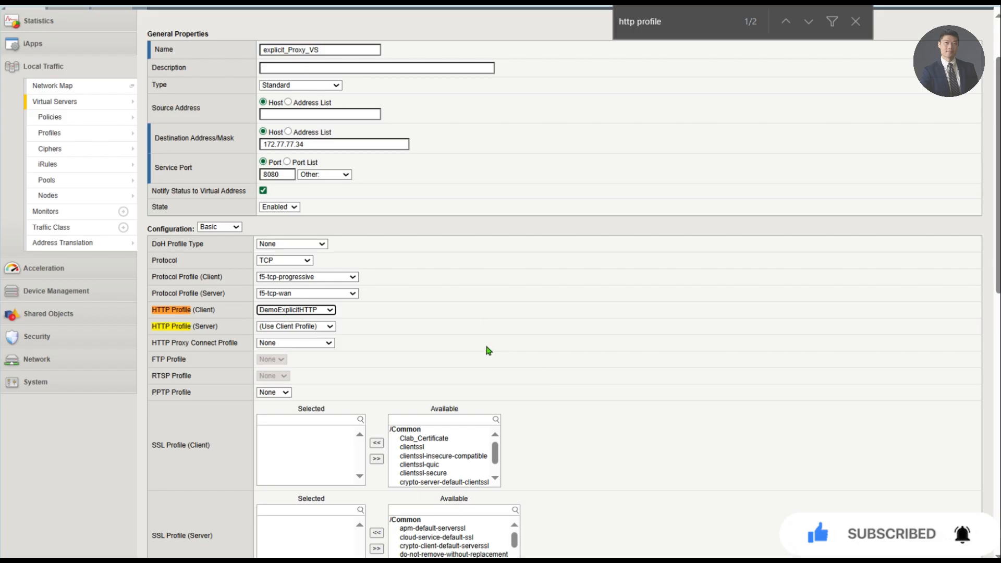
Restrict the virtual server's VLAN and tunnel traffic to being enabled only on the Server_Side VLAN
scroll(500, 350, down, 5)
scroll(458, 347, down, 3)
scroll(334, 483, down, 1)
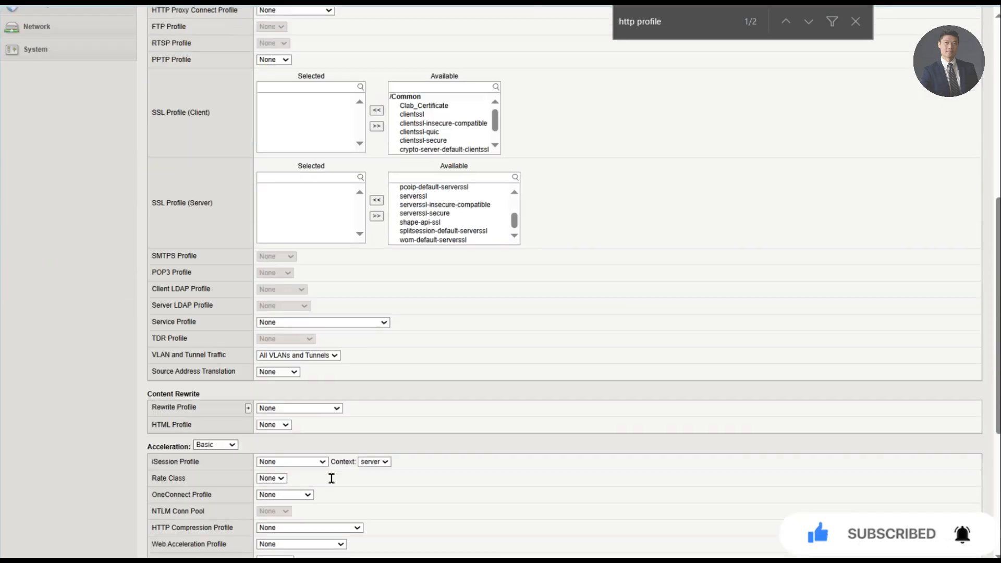
scroll(333, 483, down, 2)
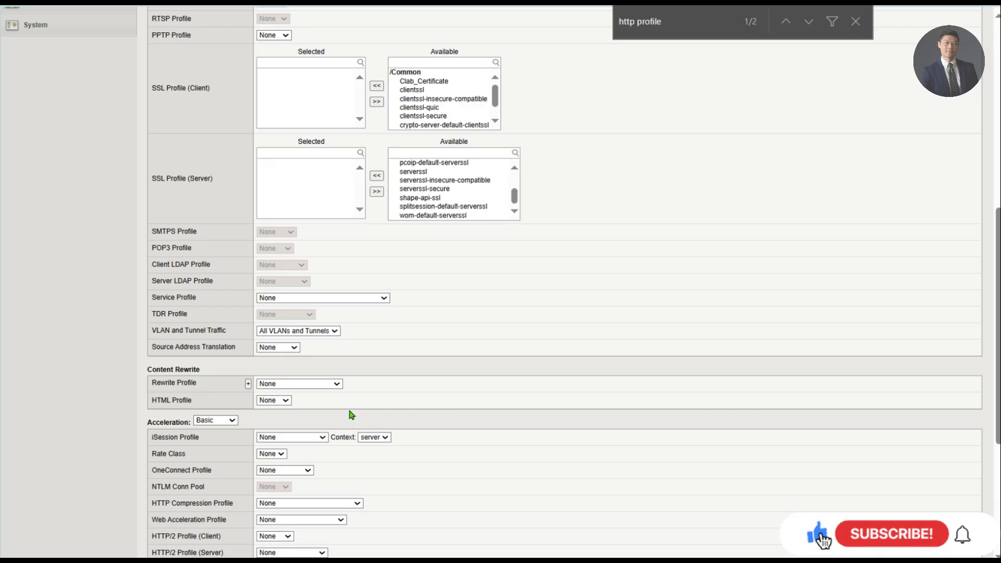
key(ctrl+f)
text(vlan)
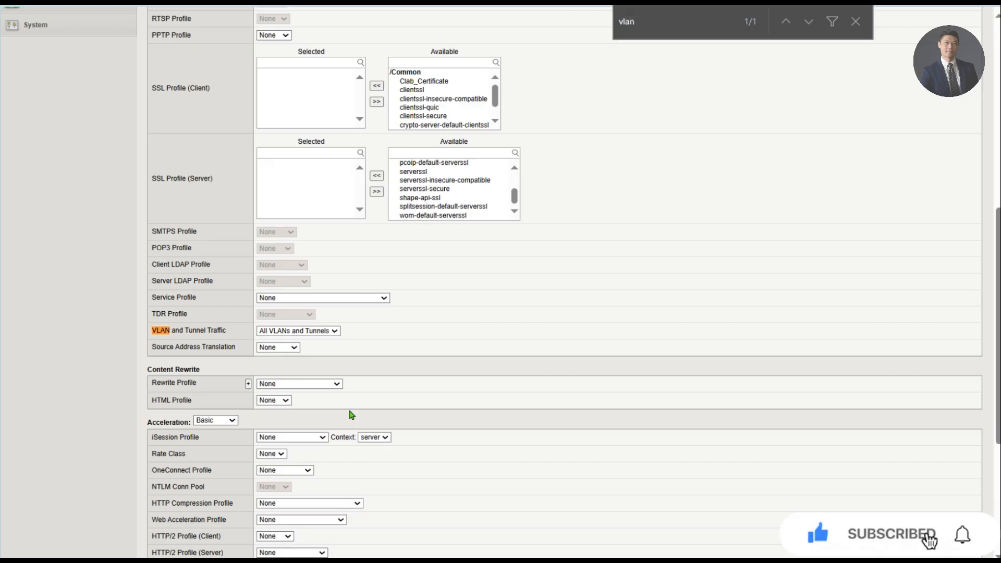
click(331, 330)
click(307, 364)
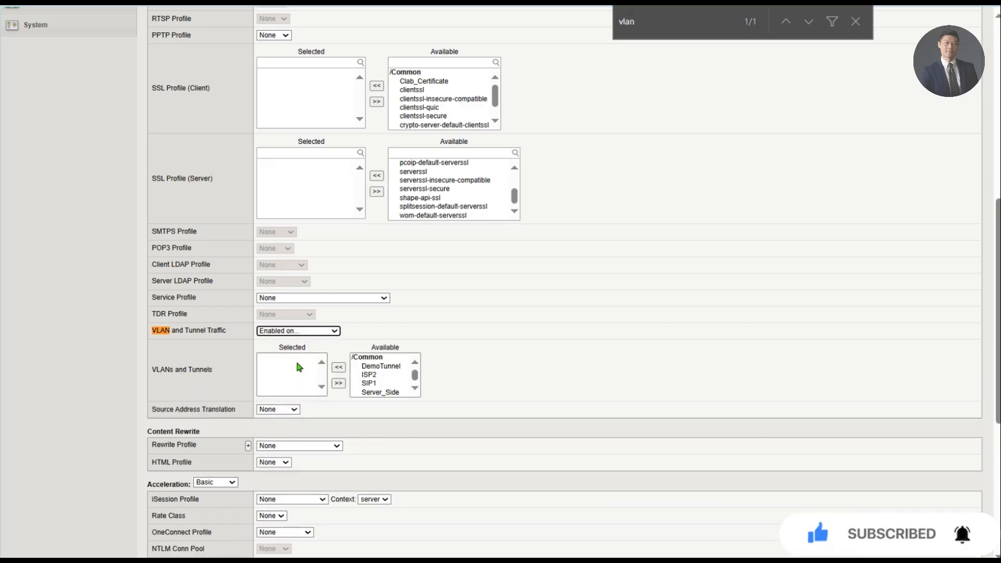
click(381, 392)
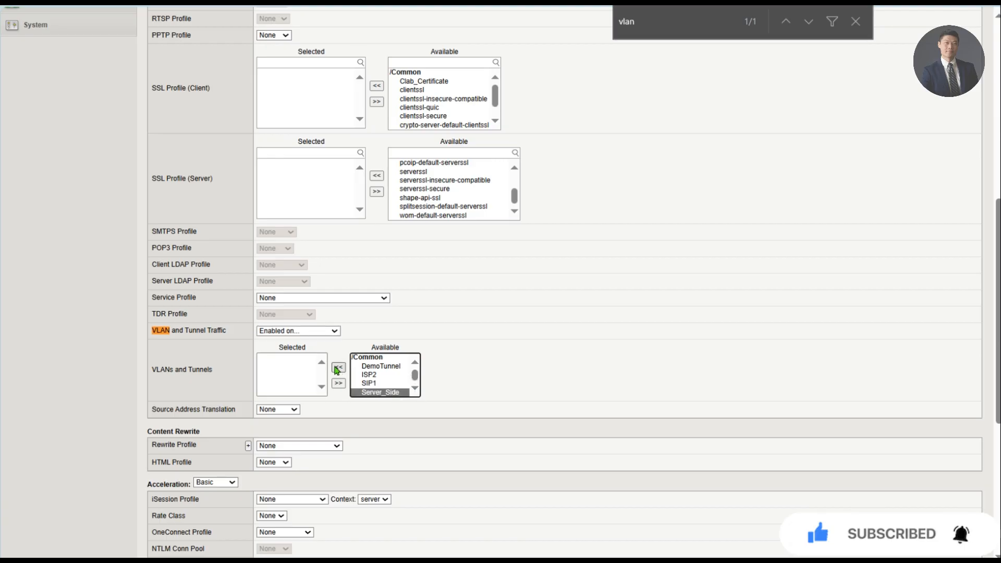
click(339, 383)
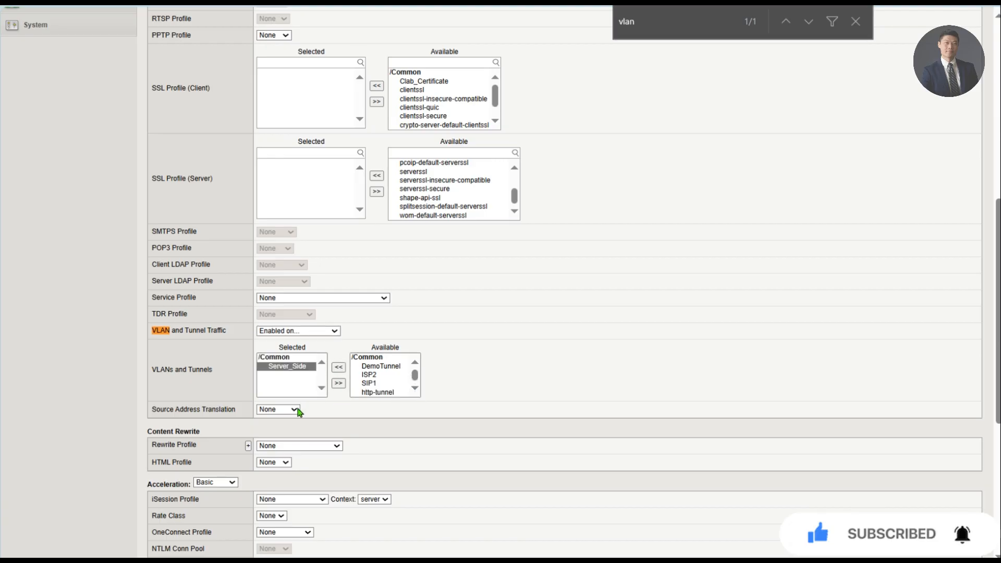
Set source address translation to Auto Map and finish creating the virtual server
click(298, 412)
click(273, 443)
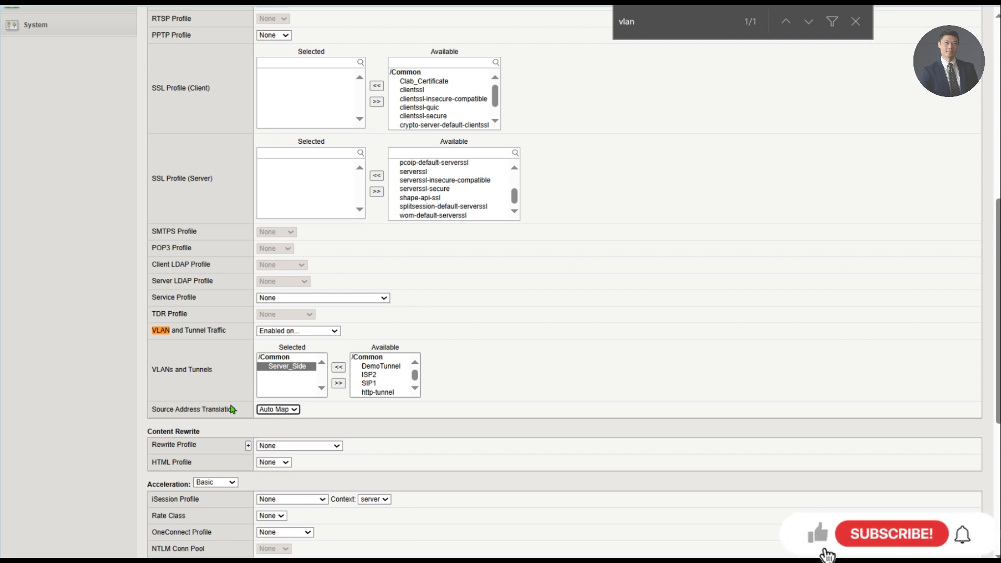
key(Escape)
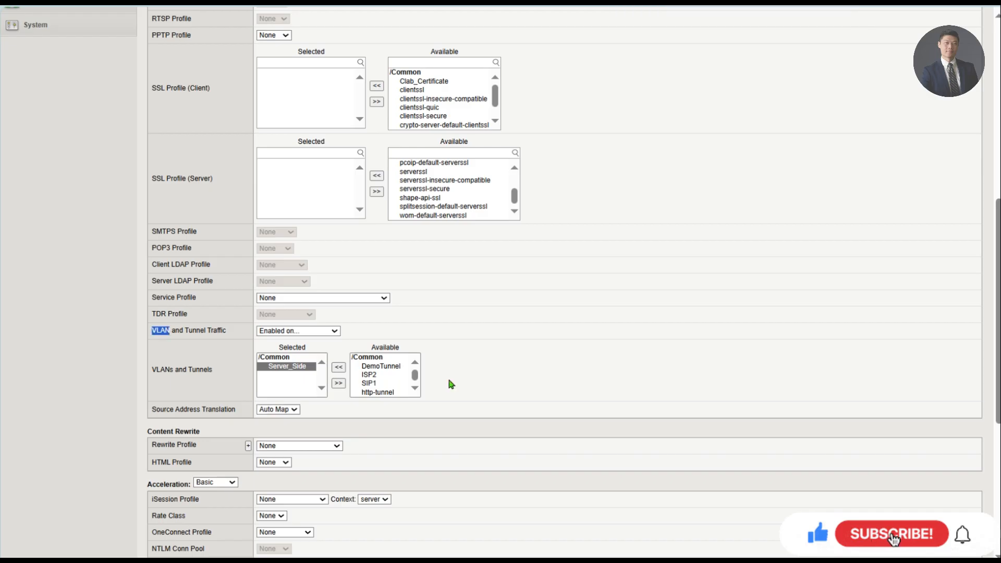
scroll(600, 391, down, 5)
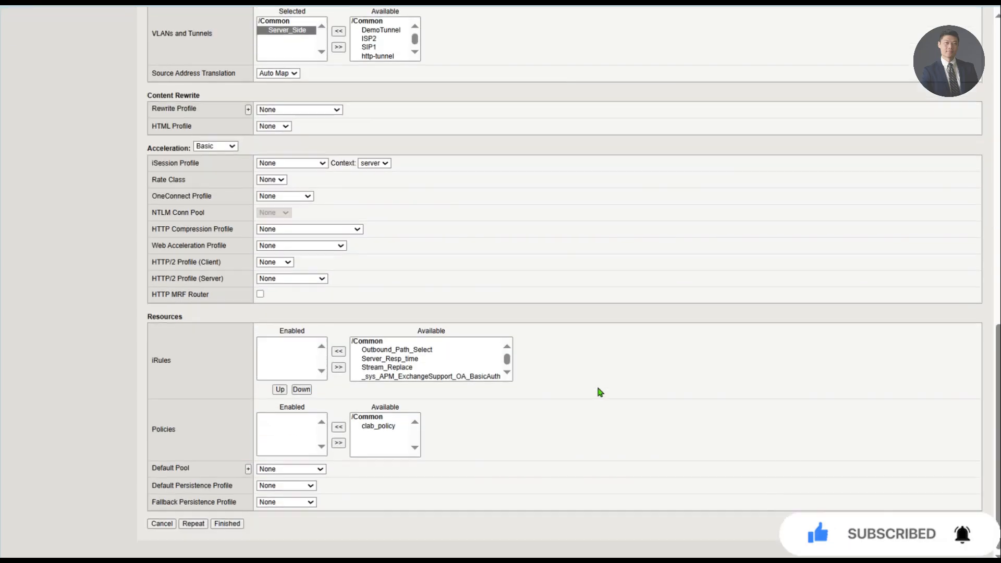
scroll(600, 392, down, 1)
scroll(600, 392, up, 1)
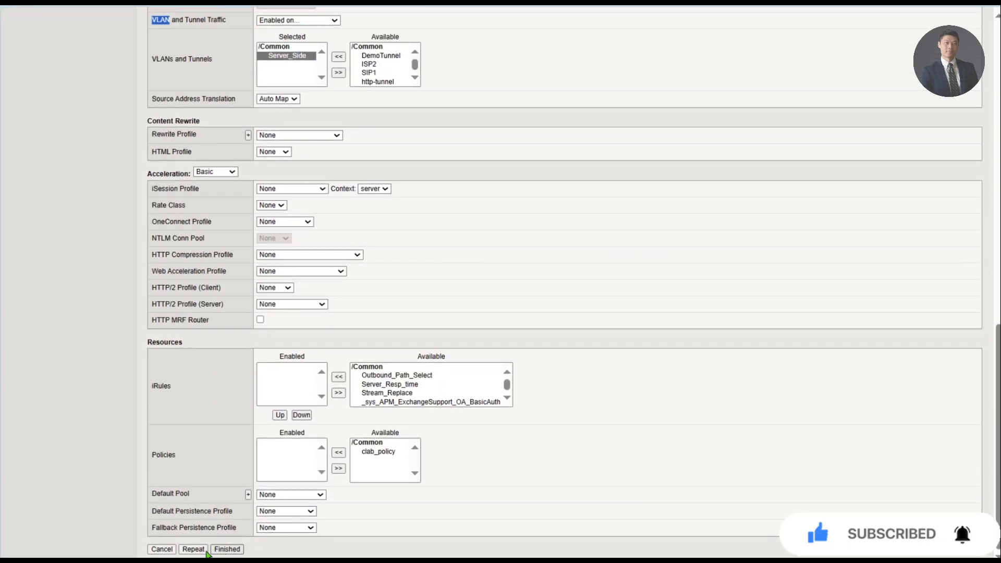
click(228, 551)
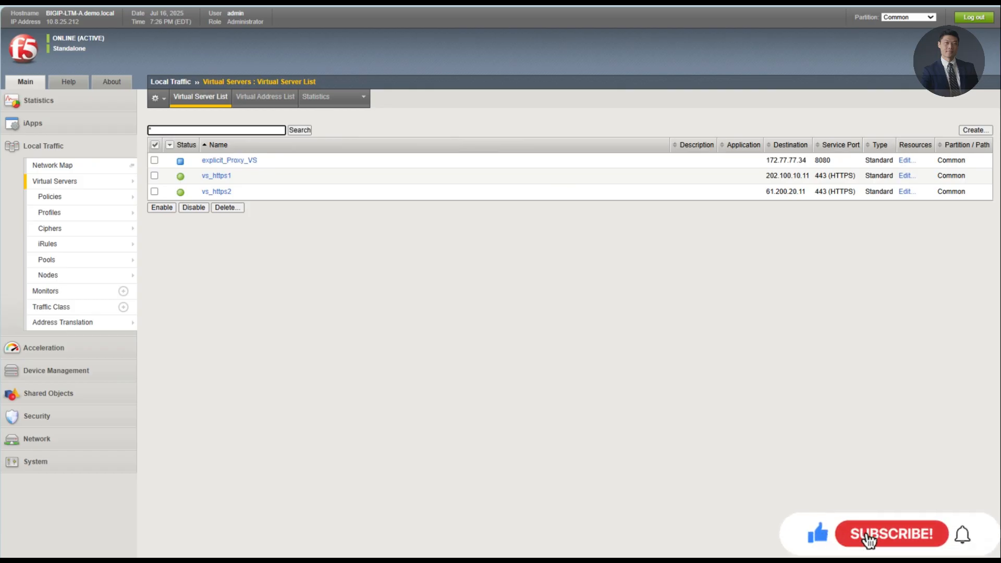
Start a new Fast L4 protocol profile named demo_fastl4, based on the fastL4 parent profile
mouse_move(84, 217)
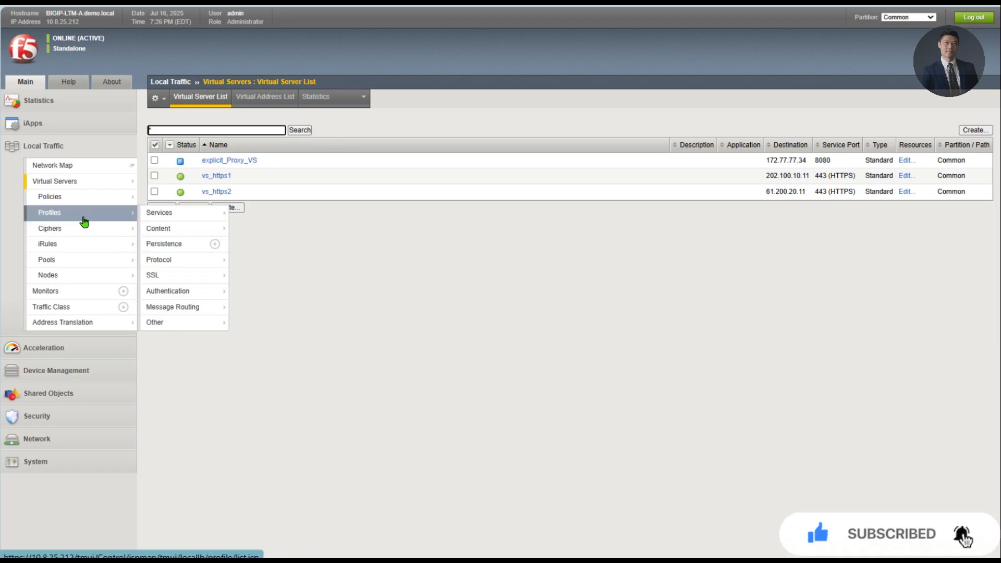
mouse_move(164, 219)
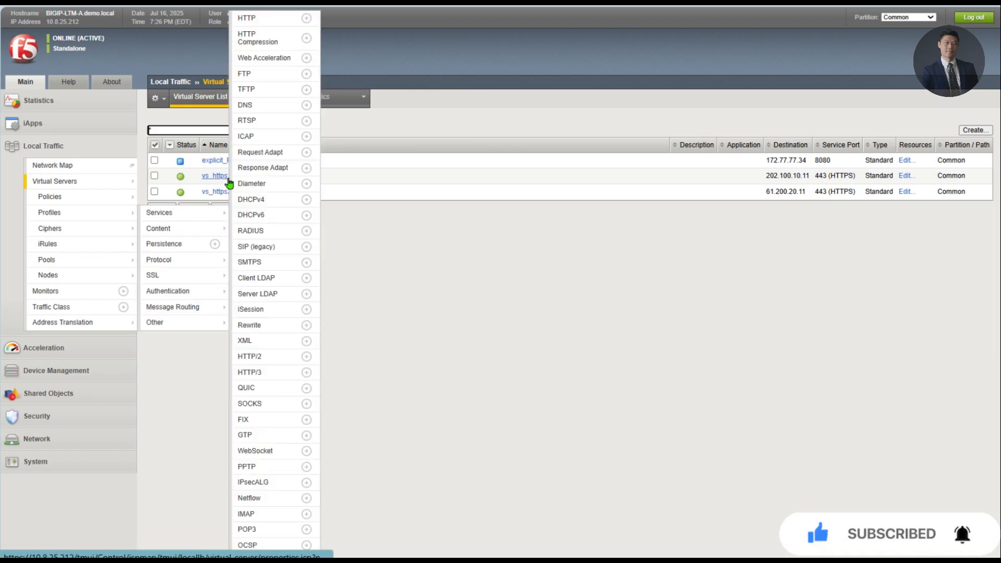
mouse_move(186, 261)
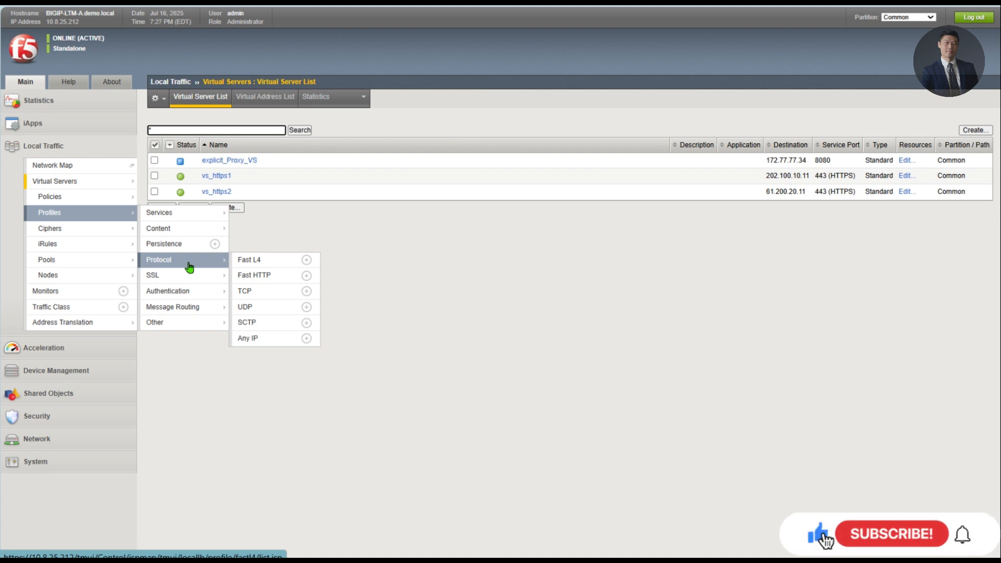
click(252, 265)
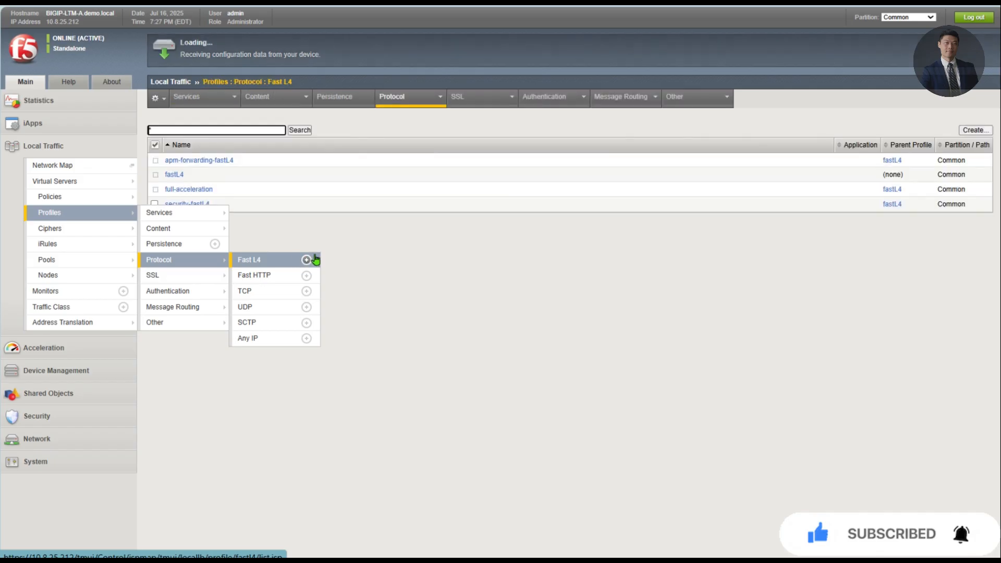
click(975, 130)
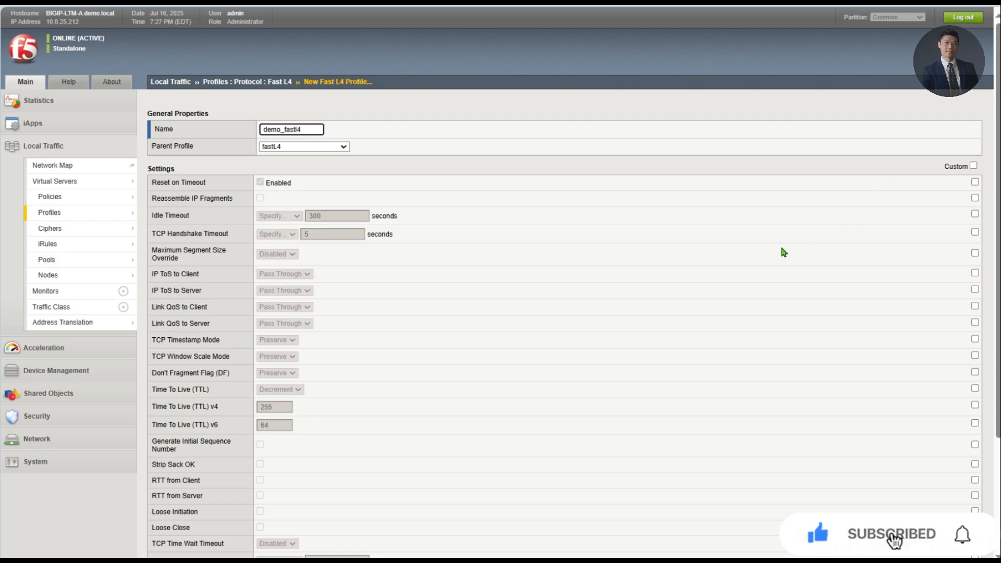
Override the Loose Initiation and Loose Close settings of the Fast L4 profile and enable both
key(ctrl+f)
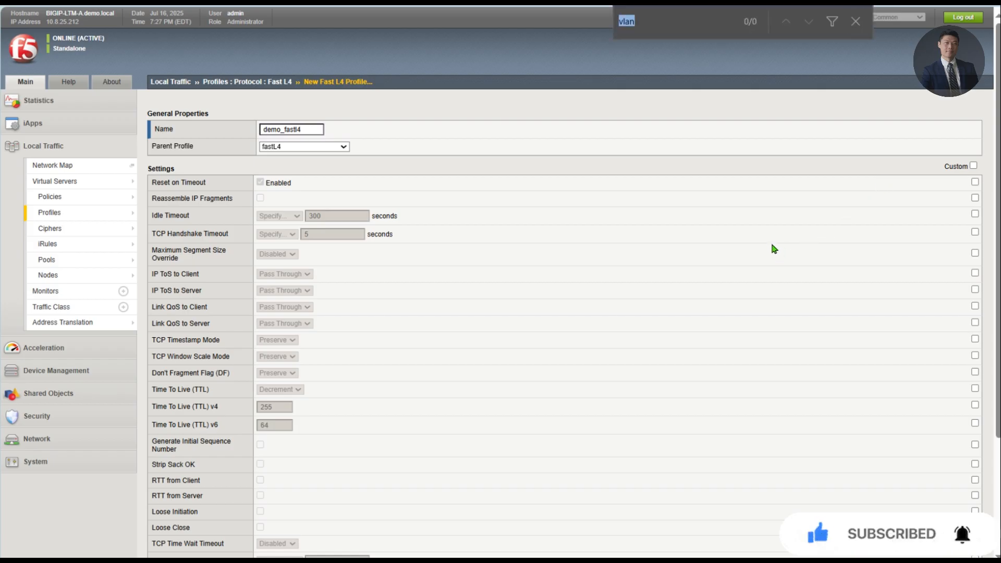
text(loose)
scroll(777, 261, down, 2)
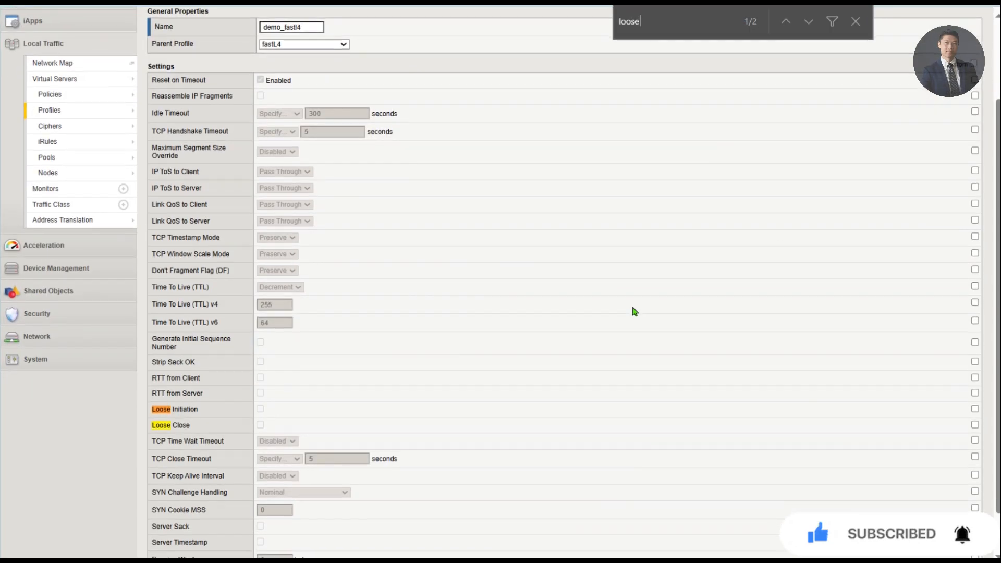
scroll(574, 313, down, 1)
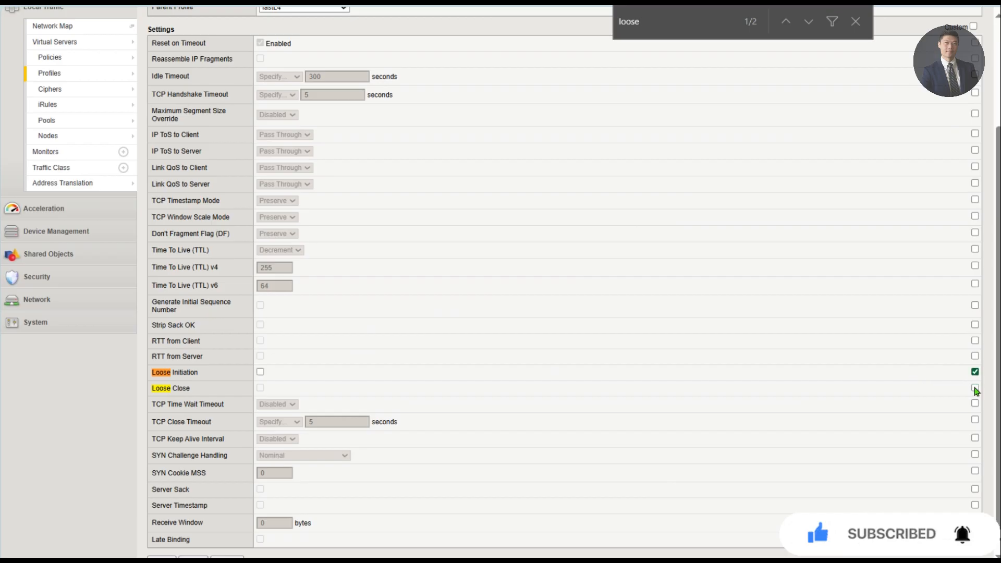
click(260, 371)
click(260, 387)
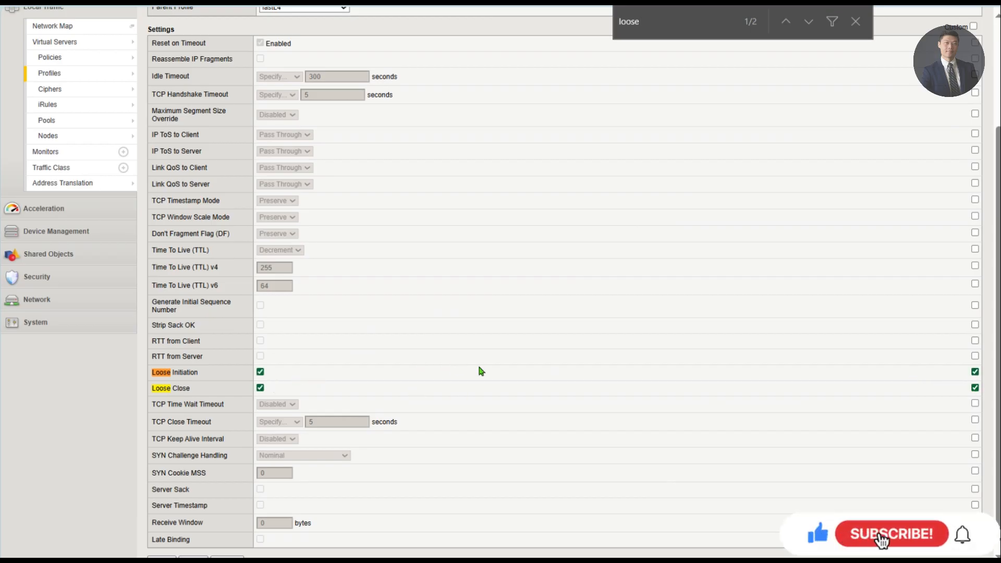
Finish creating the demo_fastl4 profile with its loose initiation and loose close overrides
scroll(493, 369, down, 2)
scroll(276, 458, up, 2)
click(228, 548)
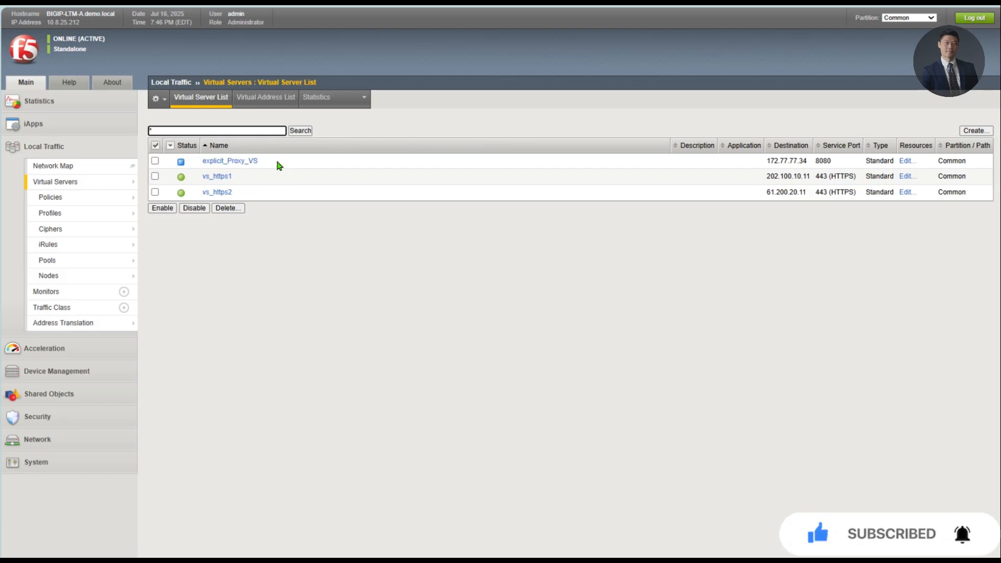
Start a new virtual server named wildcard_VS from the virtual server list
drag(279, 166, 198, 163)
click(386, 289)
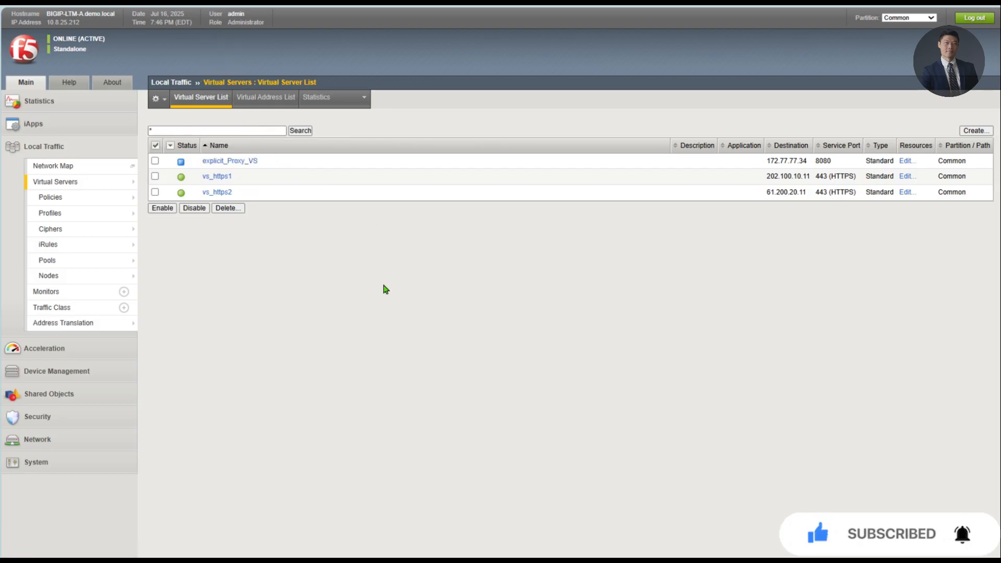
click(971, 131)
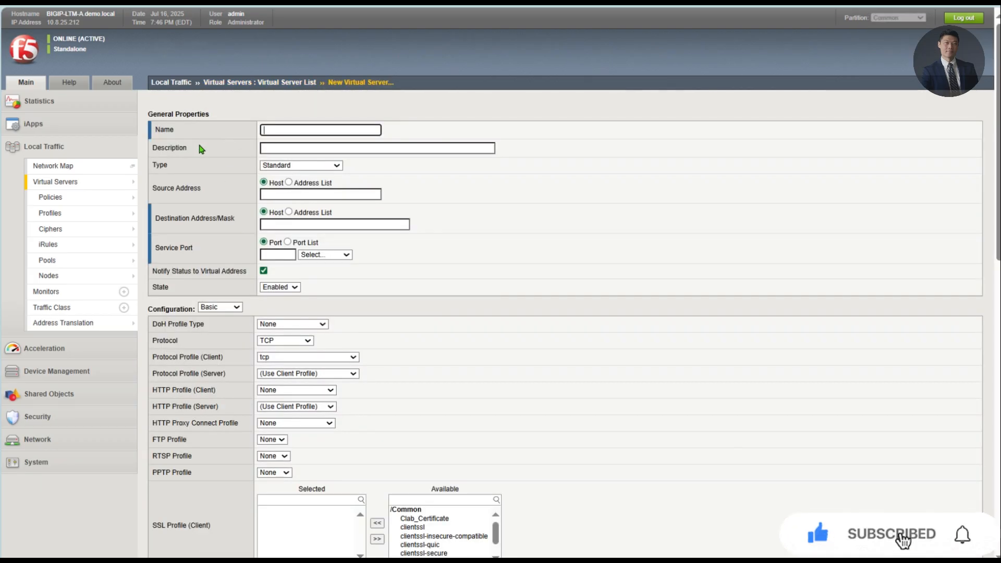
text(wildcard)
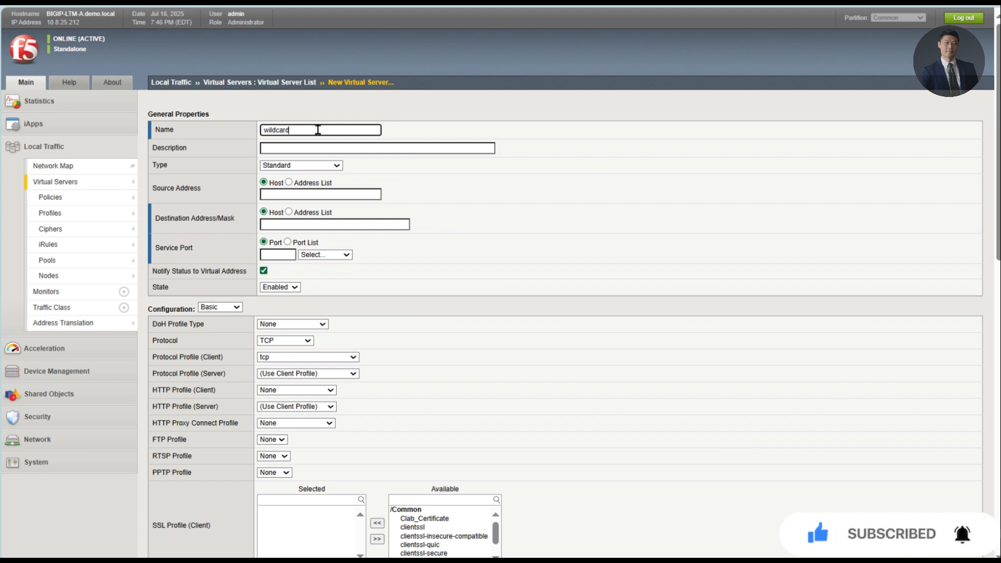
text(_VS)
key(Tab)
Set the source and destination addresses of wildcard_VS to 0.0.0.0/0 and its type to Forwarding (IP)
click(298, 198)
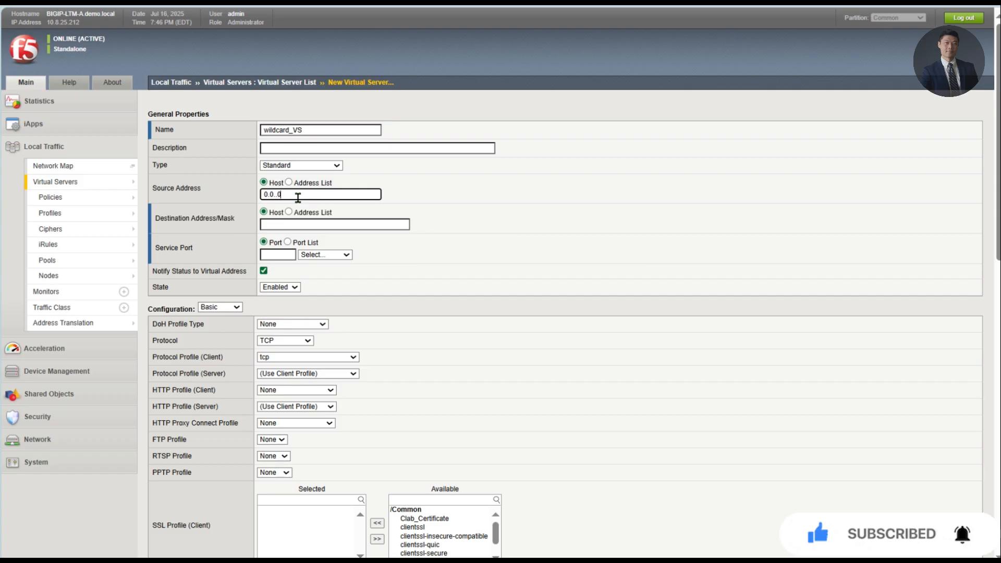
text(0.0.0.0/0)
click(299, 225)
drag(293, 195, 262, 230)
click(299, 224)
text(0.0.0.0/0)
click(320, 165)
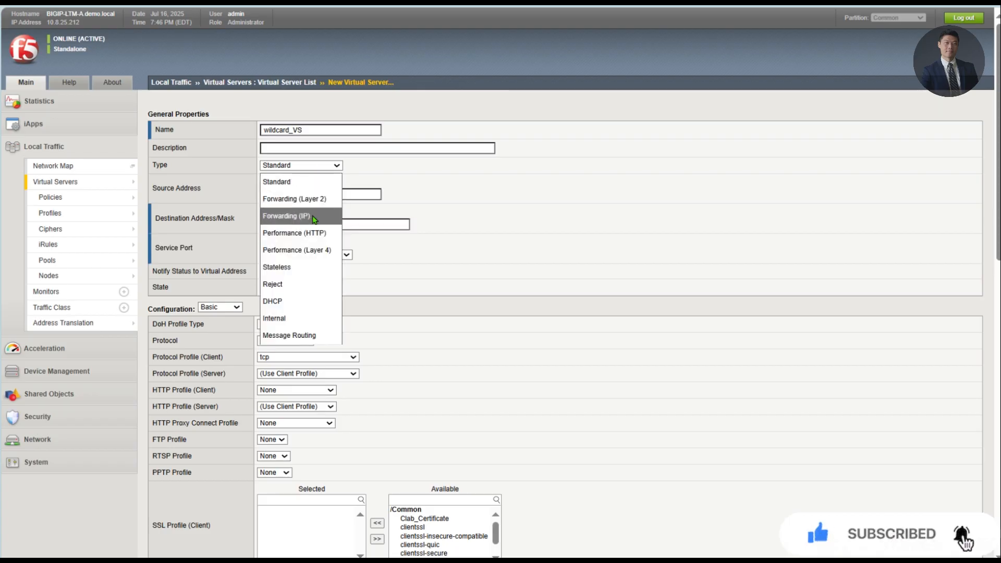
click(316, 216)
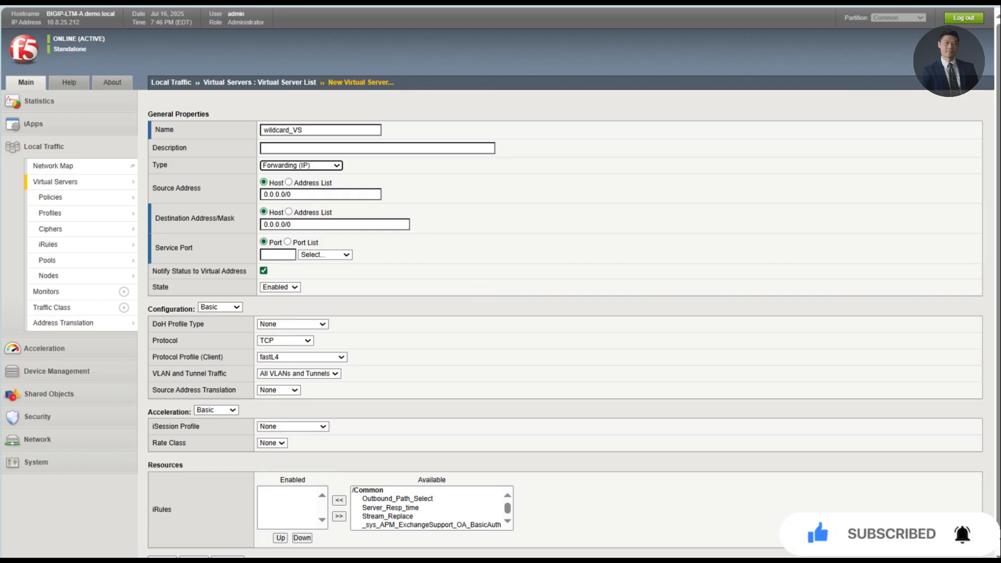
Set the protocol of wildcard_VS to All Protocols and its client protocol profile to demo_fastl4
scroll(383, 473, down, 1)
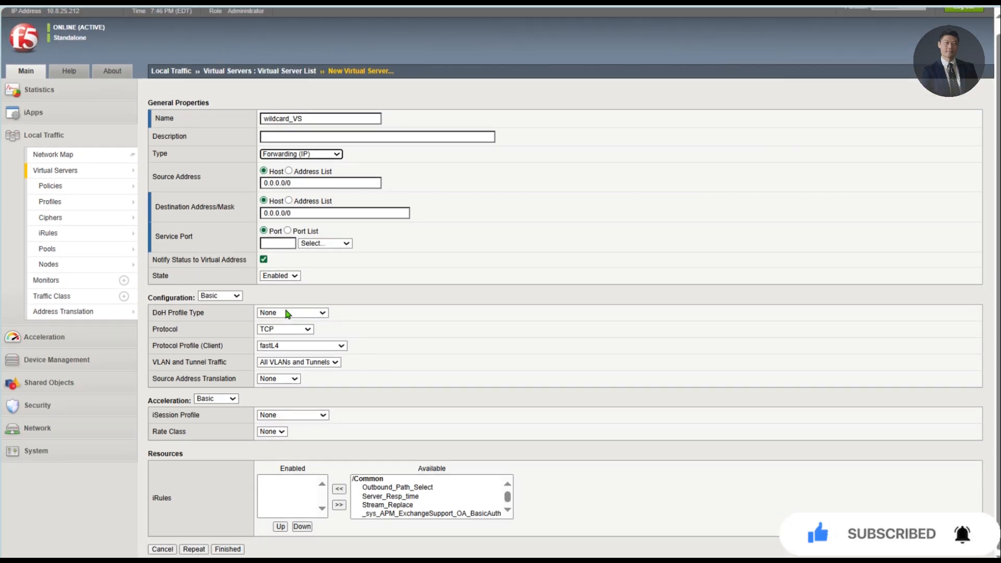
click(291, 334)
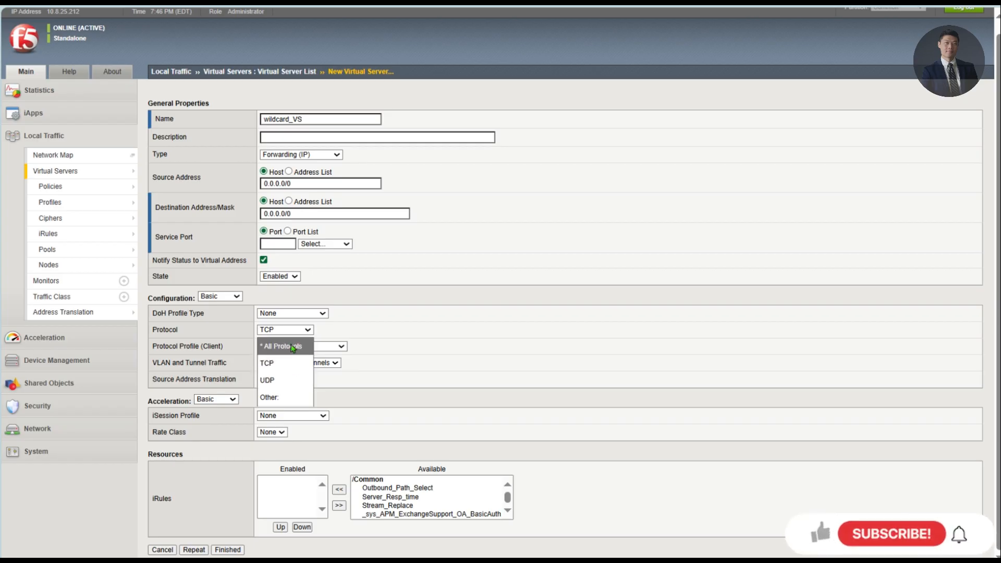
click(292, 347)
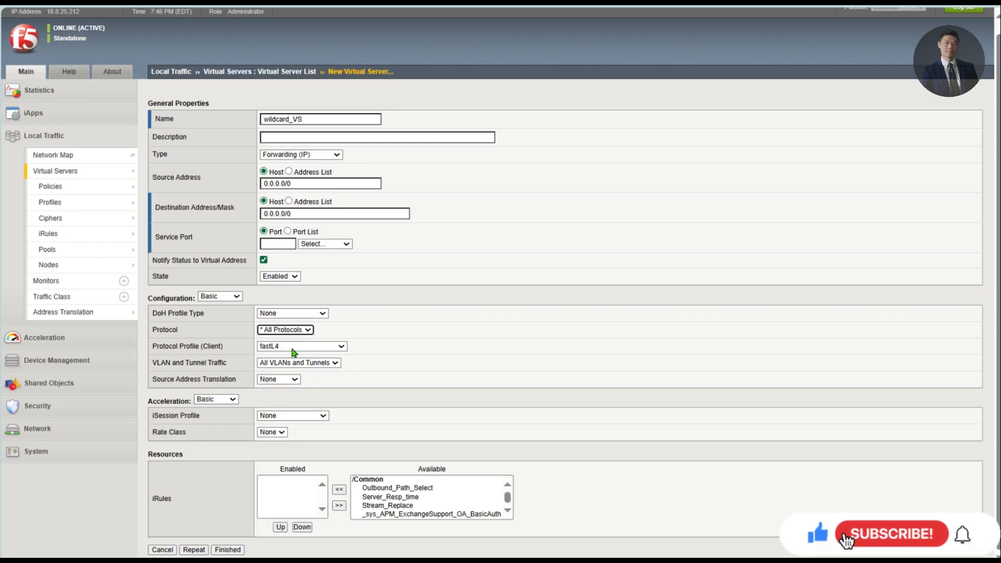
click(293, 349)
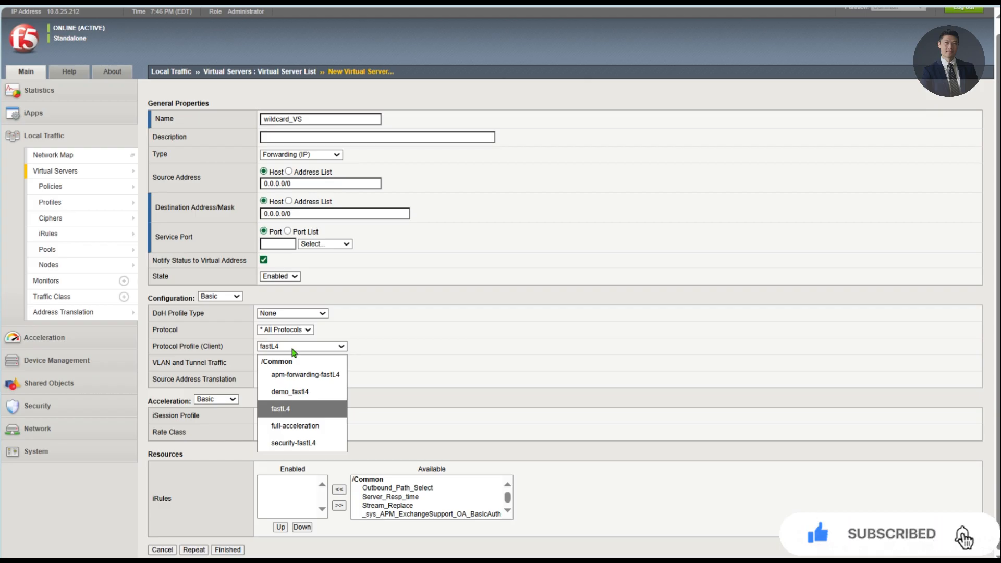
click(307, 393)
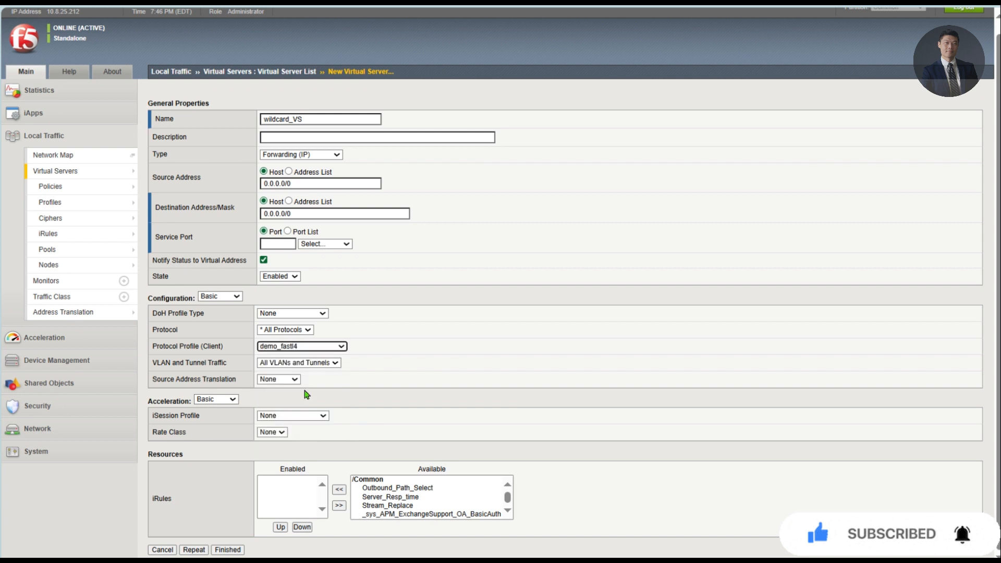
Restrict the VLAN and tunnel traffic of wildcard_VS to being enabled only on DemoTunnel
click(278, 361)
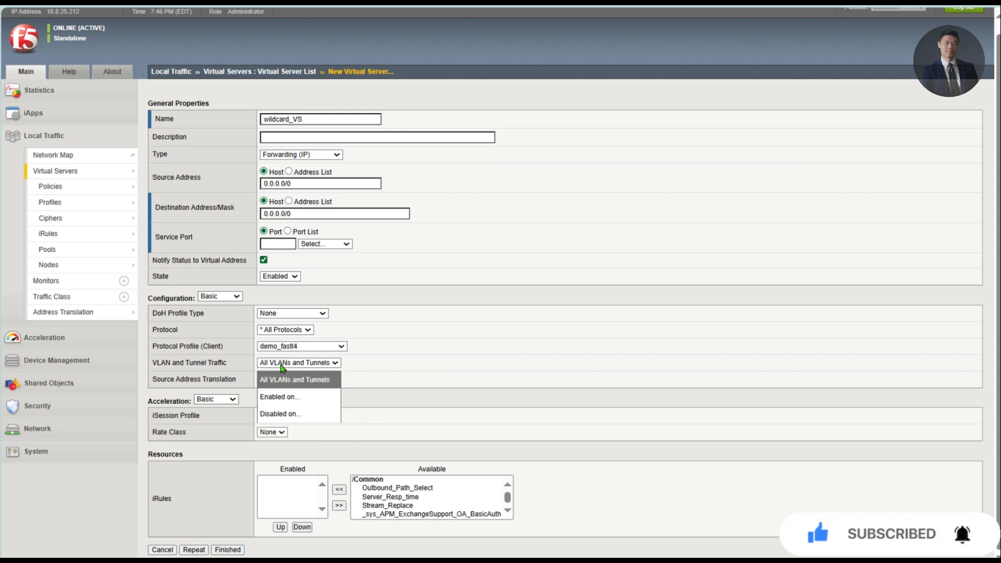
click(292, 397)
click(388, 400)
click(339, 400)
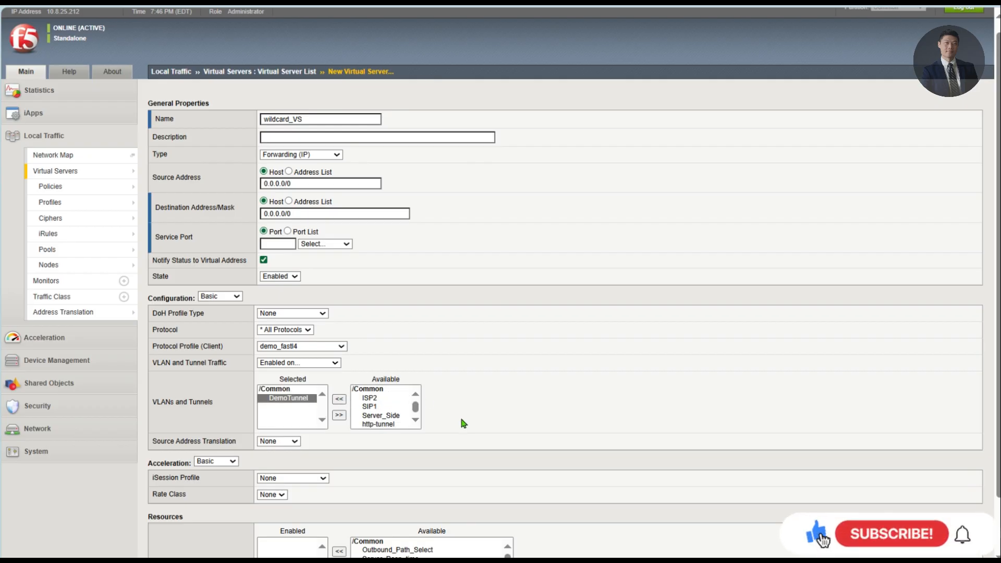
Set source address translation of wildcard_VS to Auto Map and submit the new virtual server
click(294, 442)
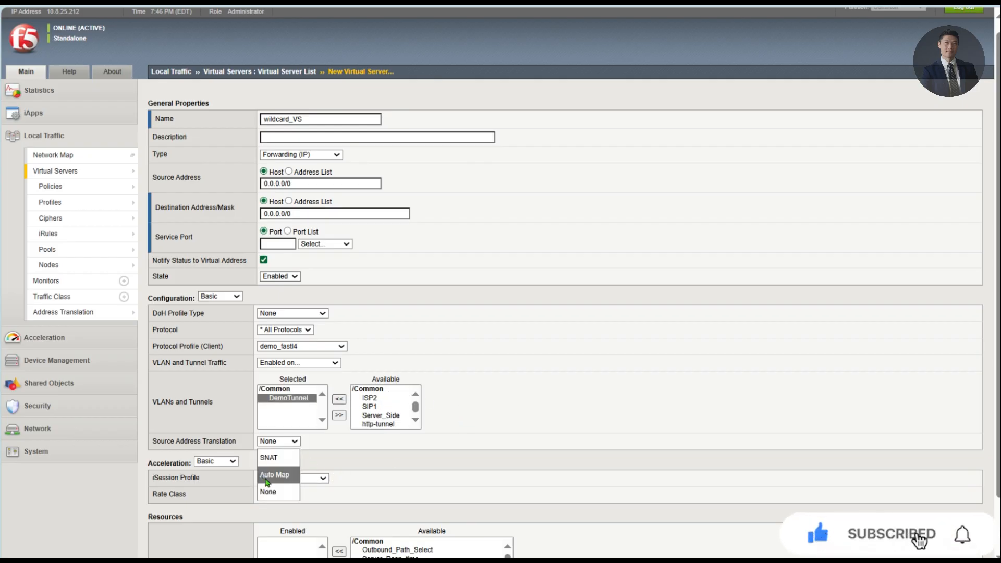
click(275, 474)
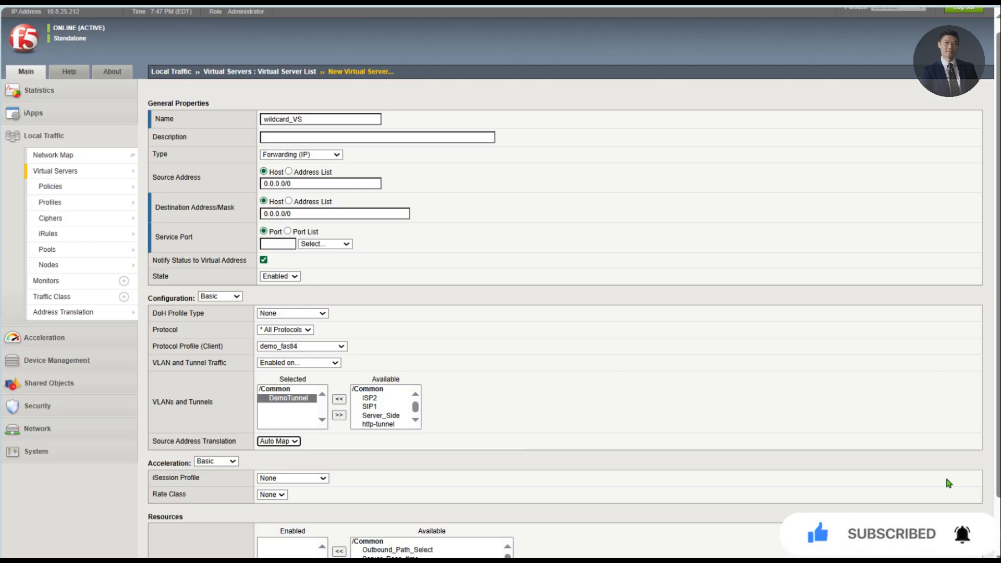
scroll(655, 431, down, 2)
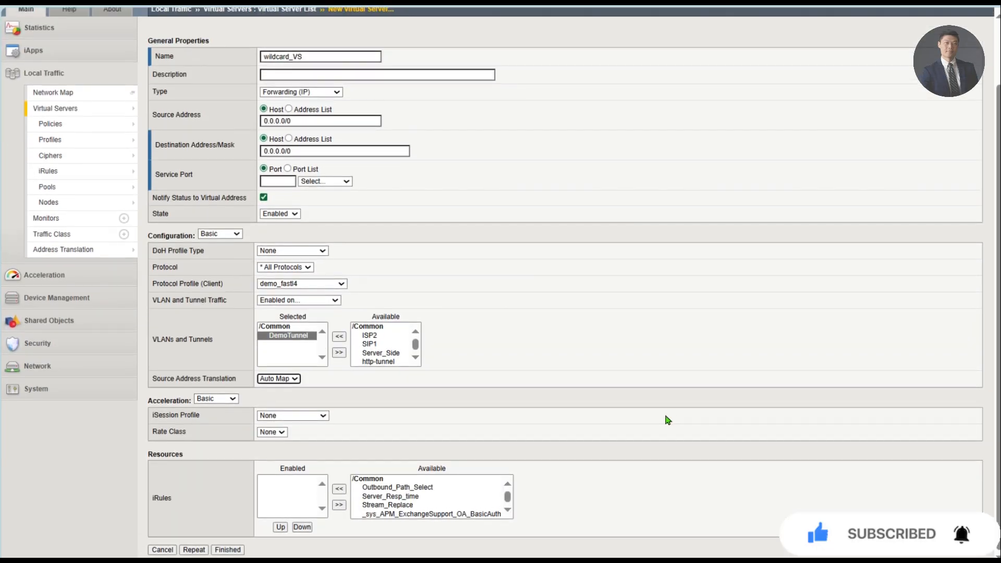
click(227, 550)
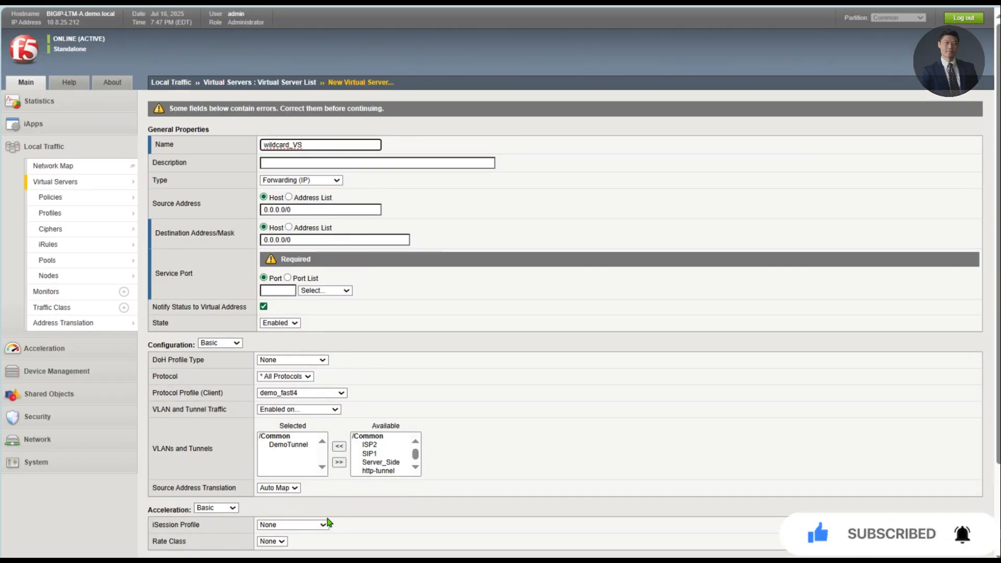
Set the service port of wildcard_VS to All Ports and finish creating the virtual server
click(339, 291)
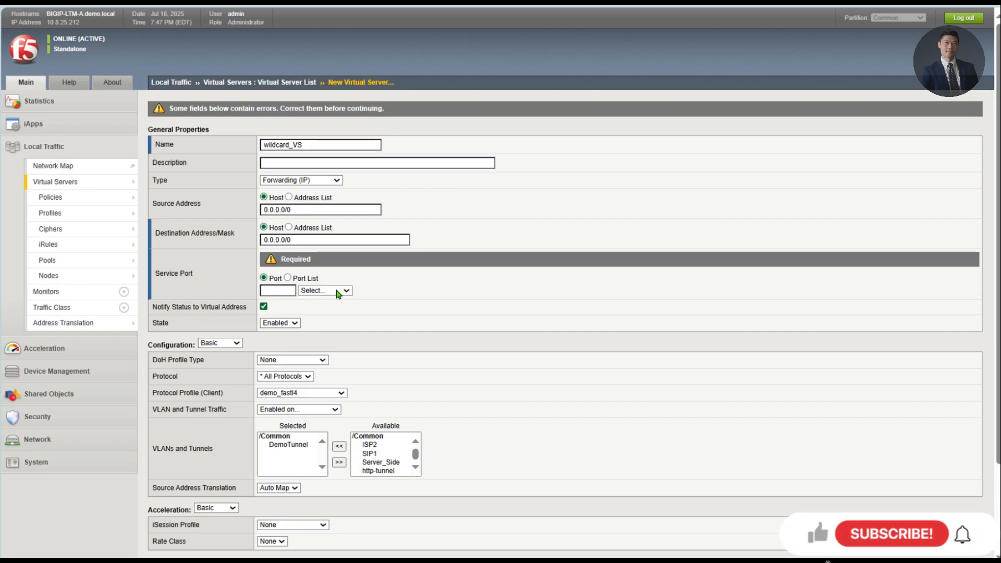
key(Down)
key(Return)
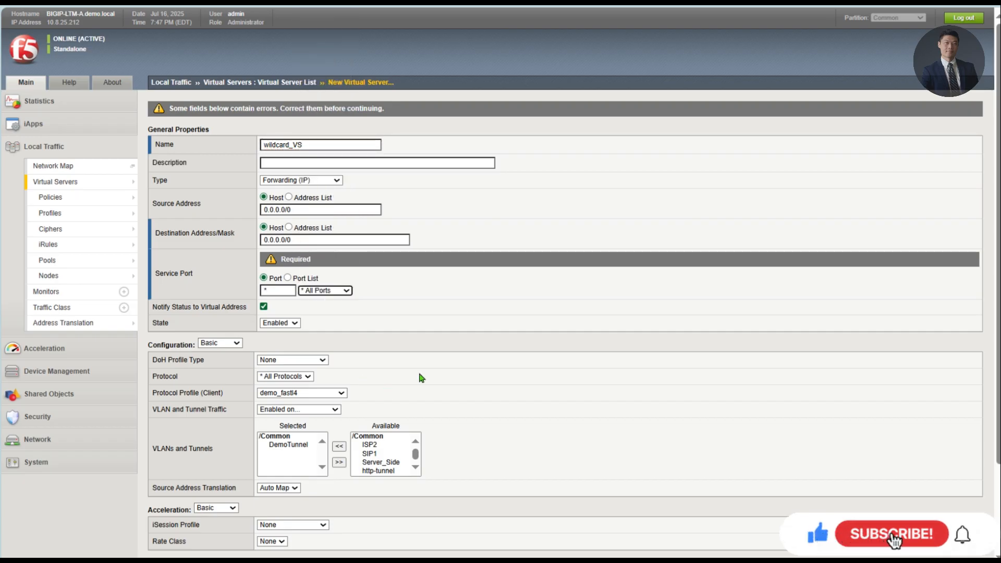
scroll(417, 375, down, 3)
scroll(308, 501, up, 1)
click(228, 549)
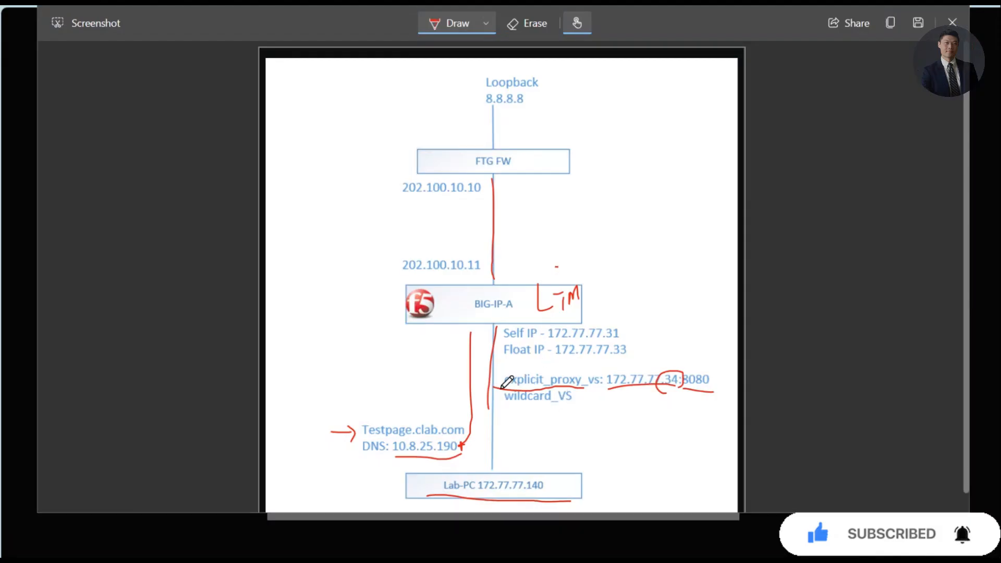
Switch to the network diagram screenshot and underline the explicit_proxy_vs and wildcard_VS labels in red
drag(516, 389, 607, 385)
drag(501, 405, 583, 403)
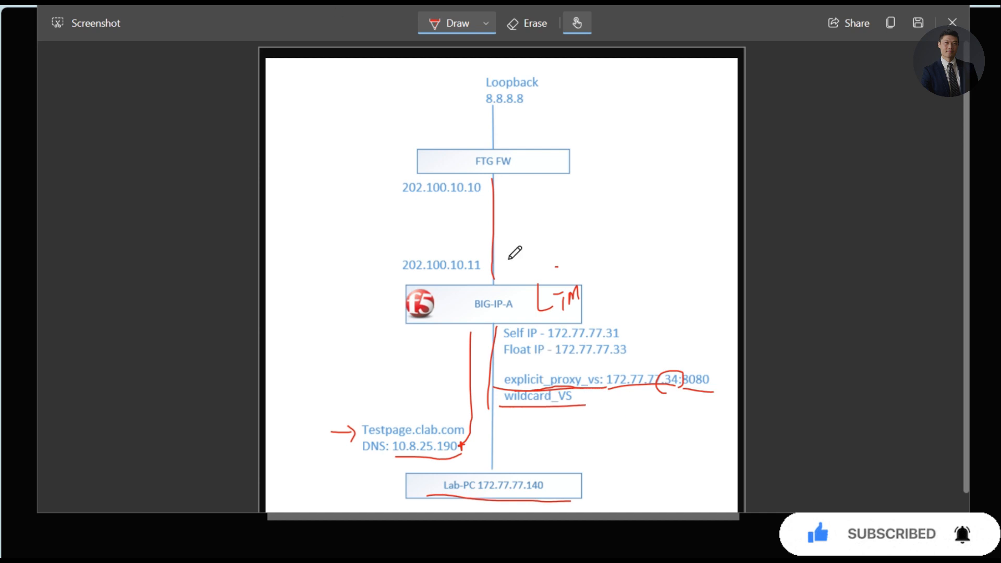
mouse_move(604, 353)
mouse_down()
mouse_move(606, 397)
mouse_move(722, 384)
mouse_move(667, 344)
mouse_move(606, 353)
mouse_up()
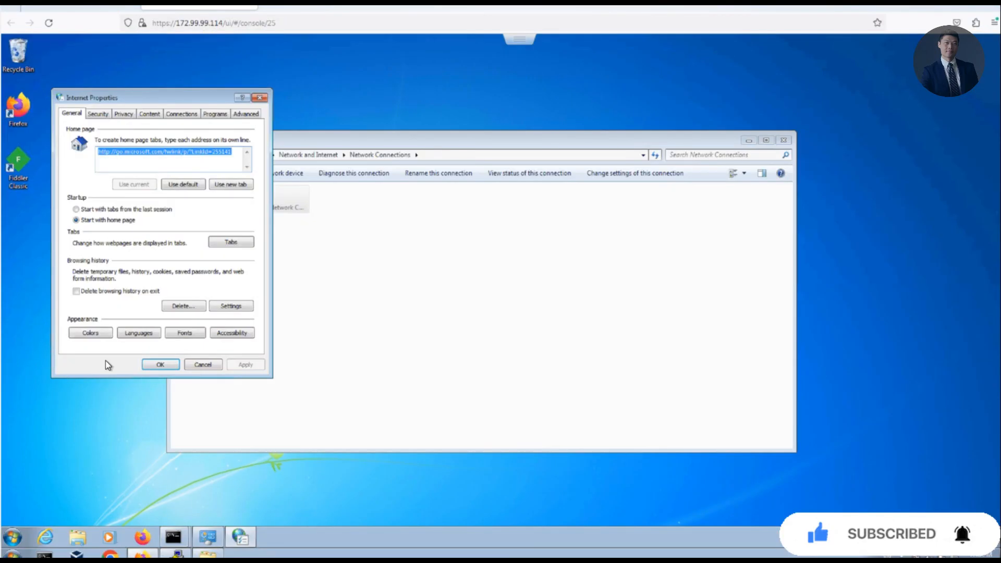
Check the LAN proxy server address and port in the lab PC's Internet Properties and accept the settings
click(180, 115)
click(230, 305)
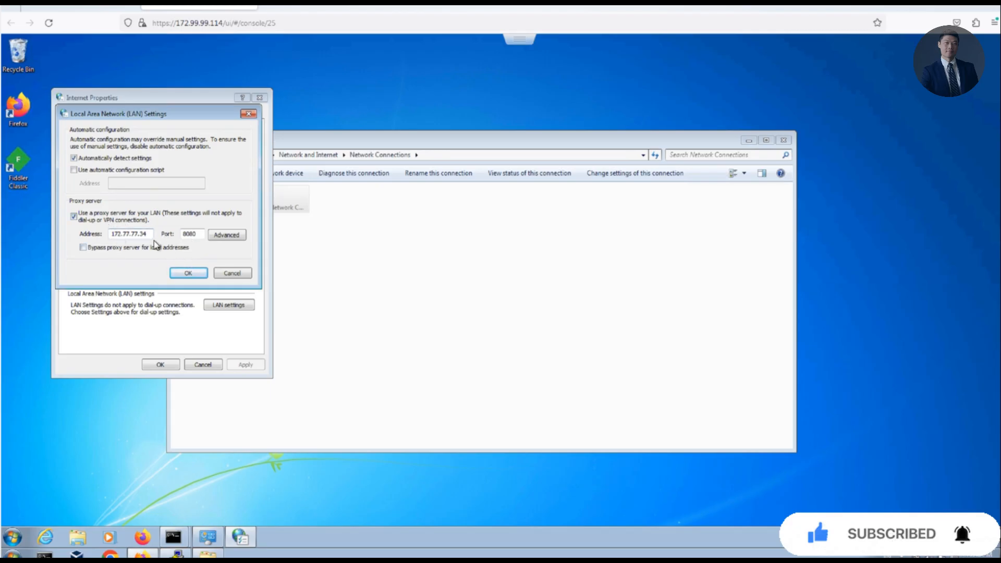
click(189, 273)
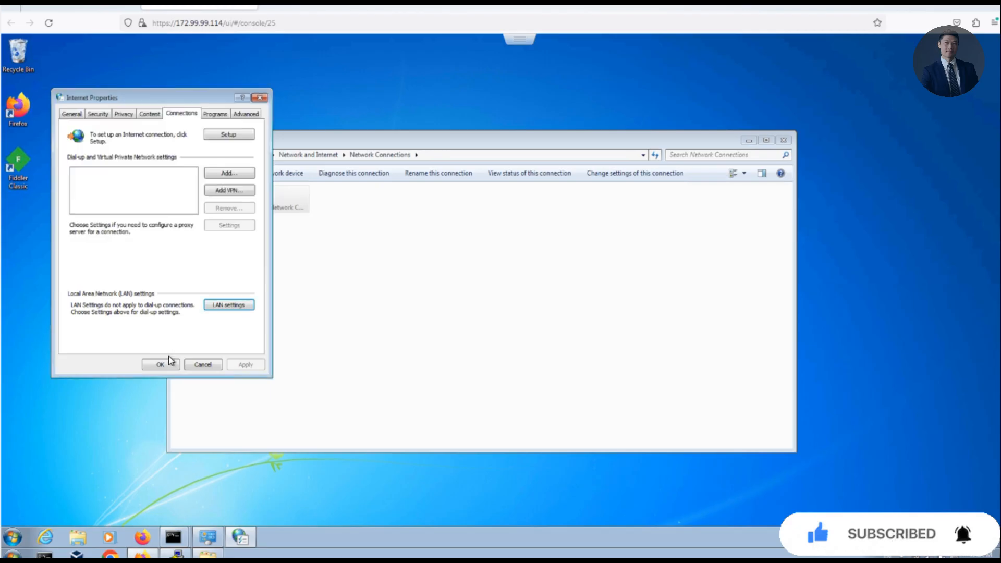
click(161, 365)
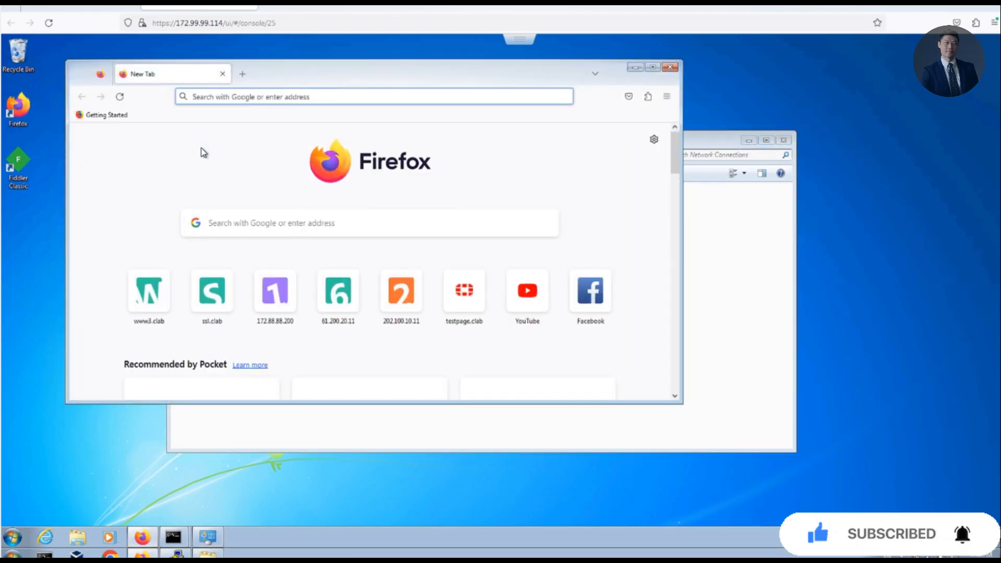
Open testpage.clab.com in Firefox on the lab PC to test access through the proxy
text(test)
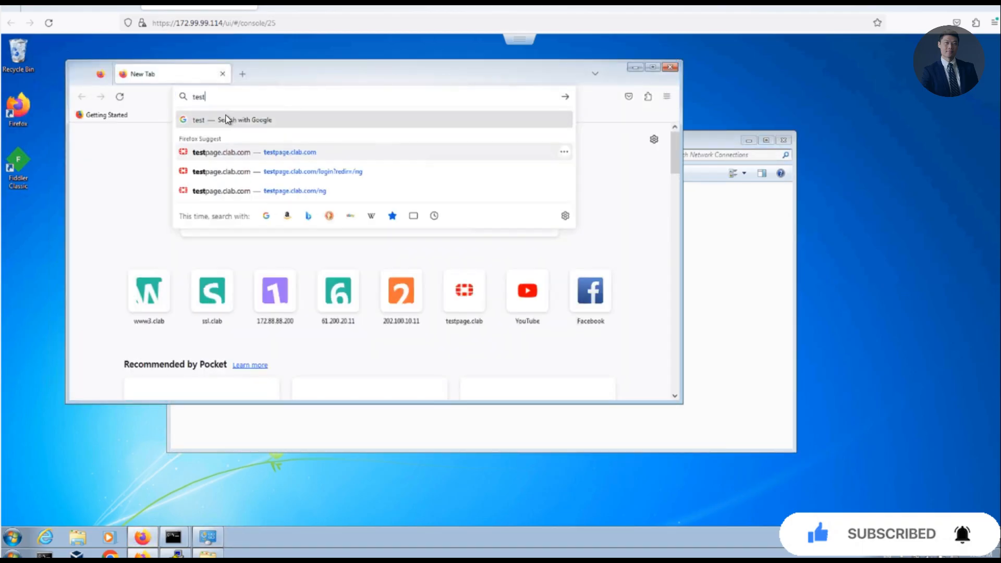
click(239, 157)
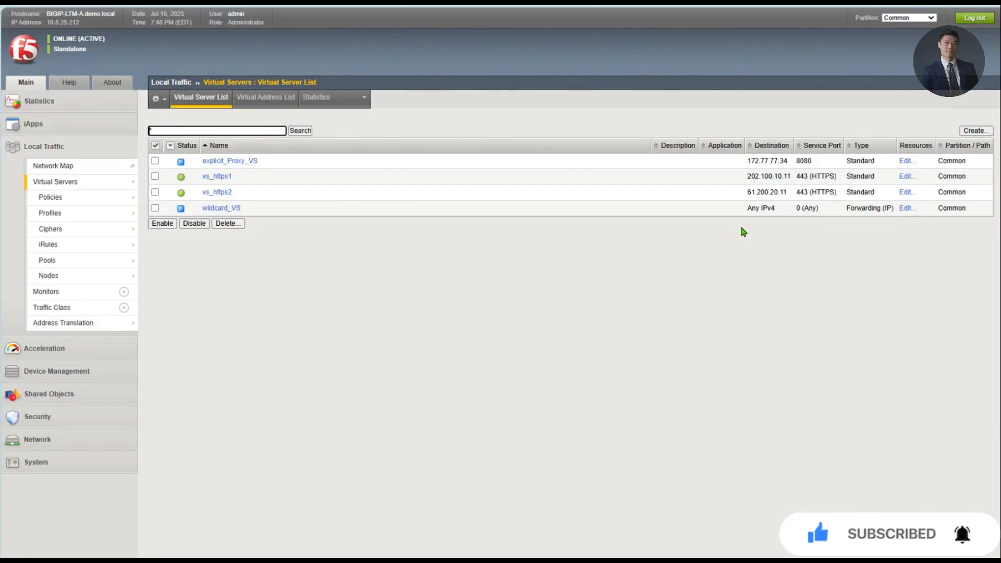
Return to the BIG-IP configuration page and open the virtual server statistics
mouse_move(324, 105)
click(350, 119)
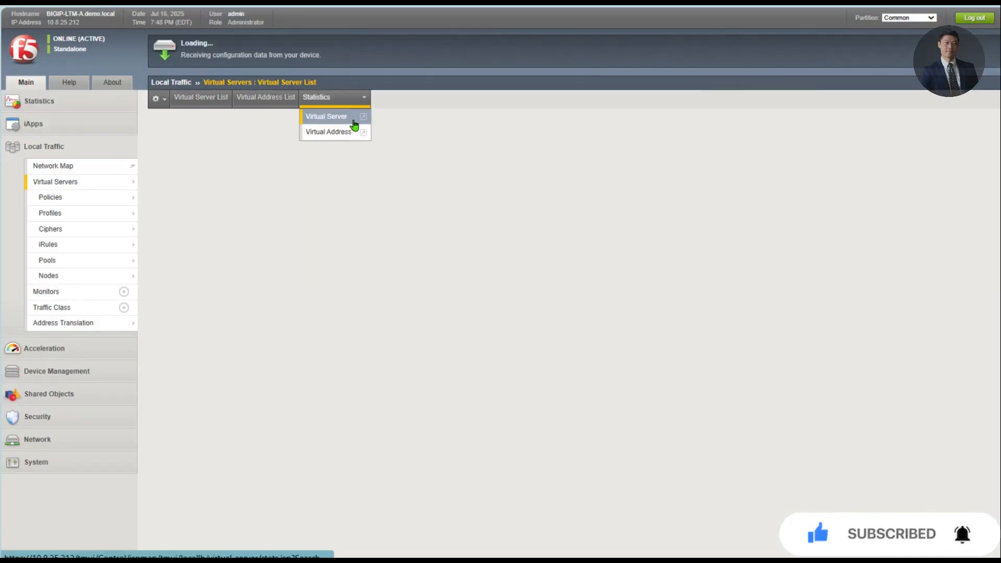